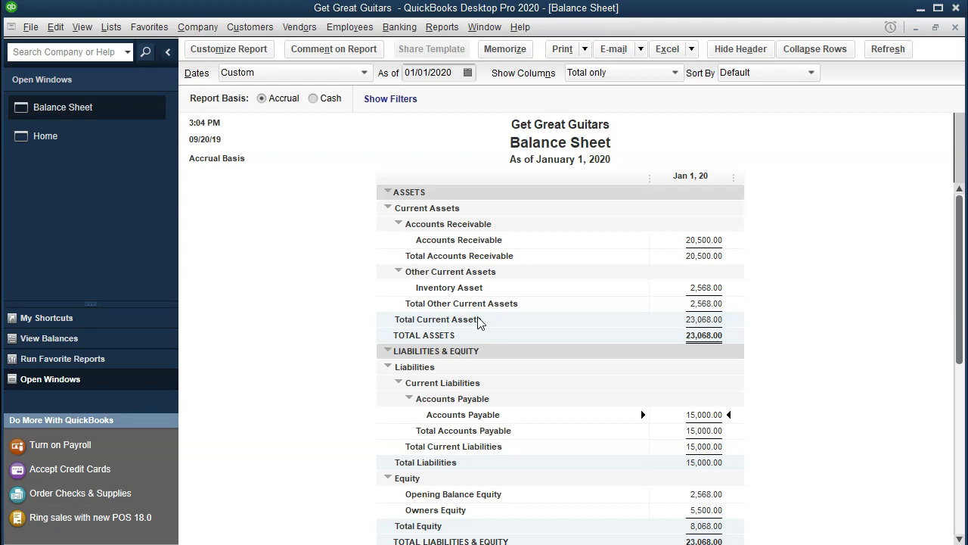
# Close the Balance Sheet report without memorizing its modified settings.
pyautogui.click(955, 28)
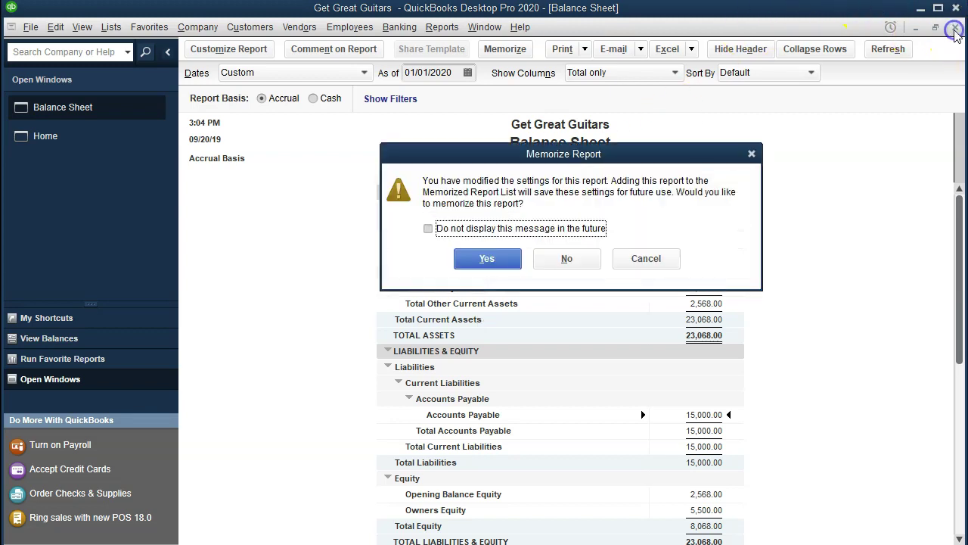
pyautogui.click(588, 261)
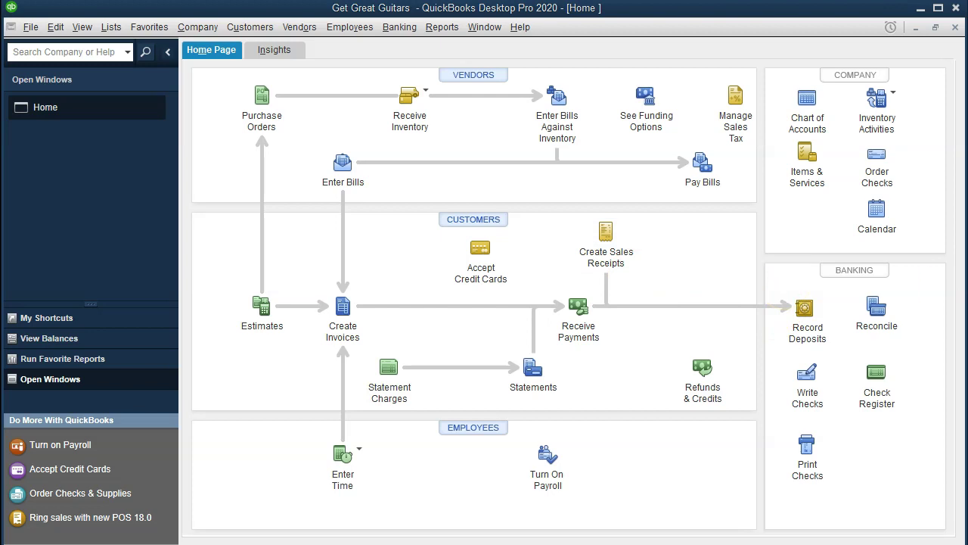
# Switch to the Book1 workbook in Excel and look through the guitar item names in column B.
pyautogui.hotkey('alt', 'Tab')
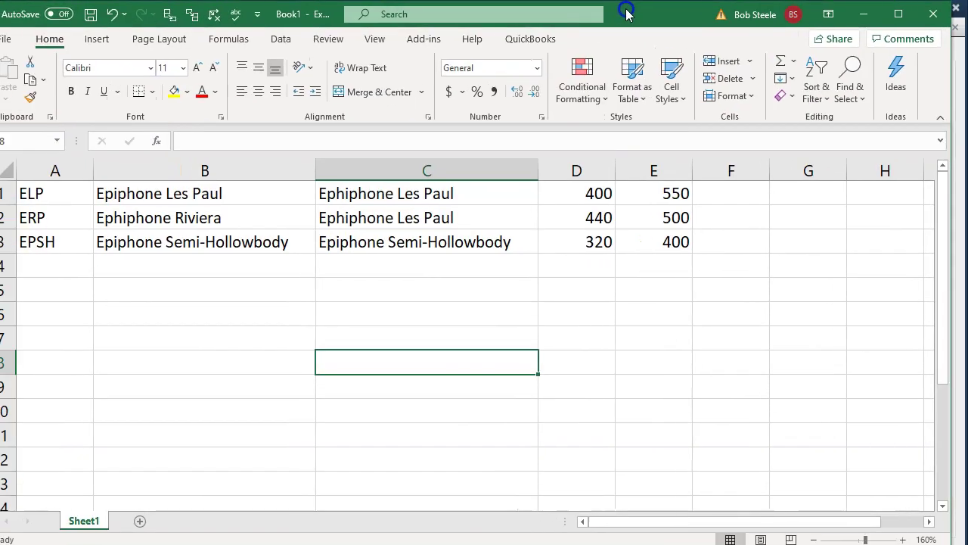
pyautogui.click(204, 201)
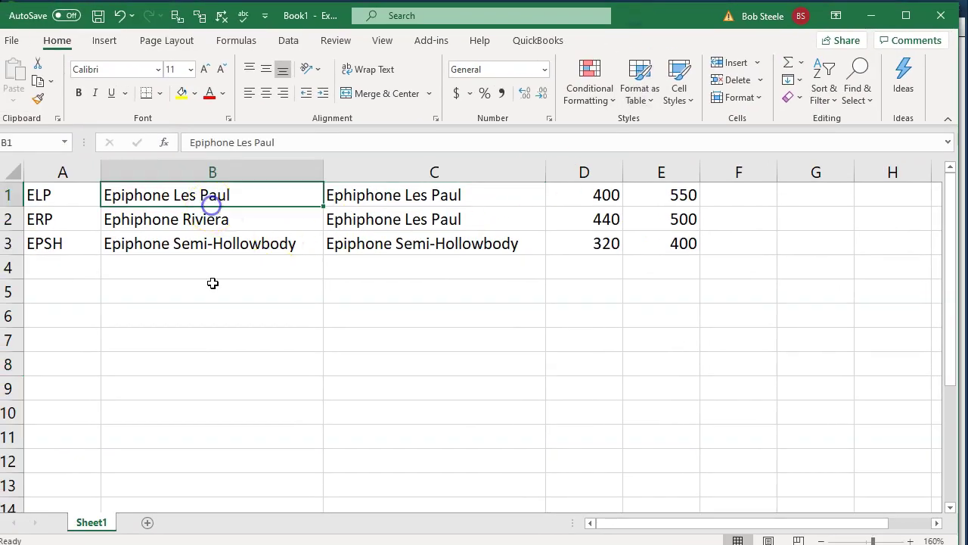
pyautogui.press('Down')
pyautogui.press('Down')
pyautogui.press('Down')
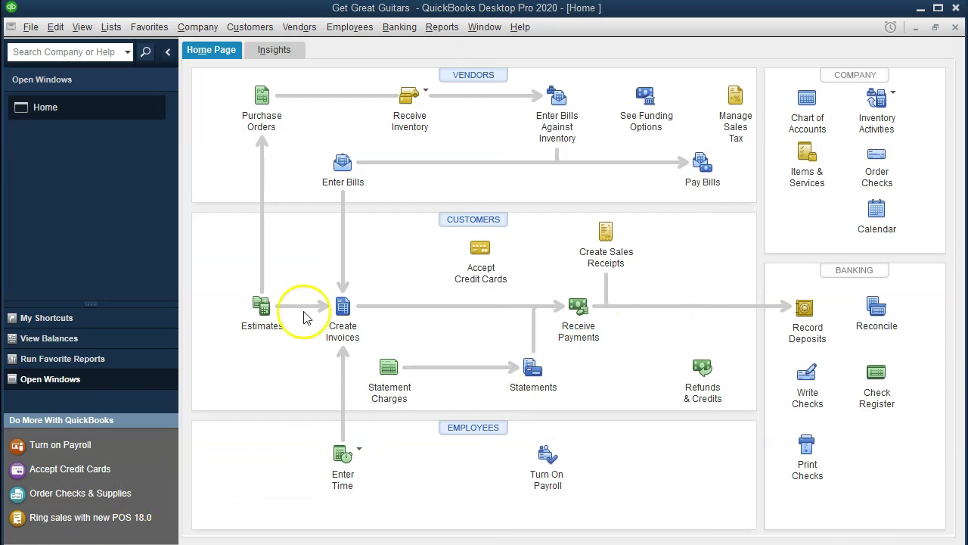
# Start an import of Excel files and bring up the wizard for adding Excel data to QuickBooks.
pyautogui.click(31, 28)
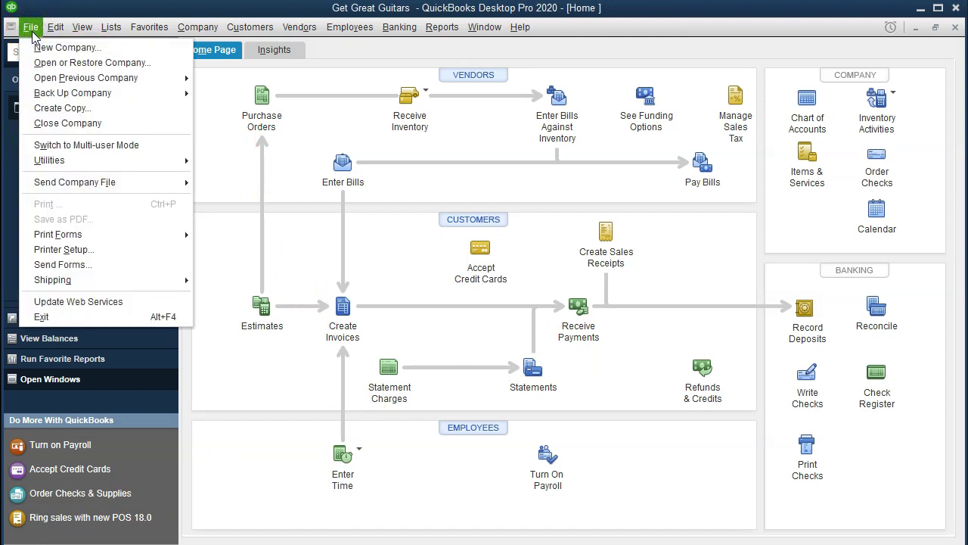
pyautogui.moveTo(128, 163)
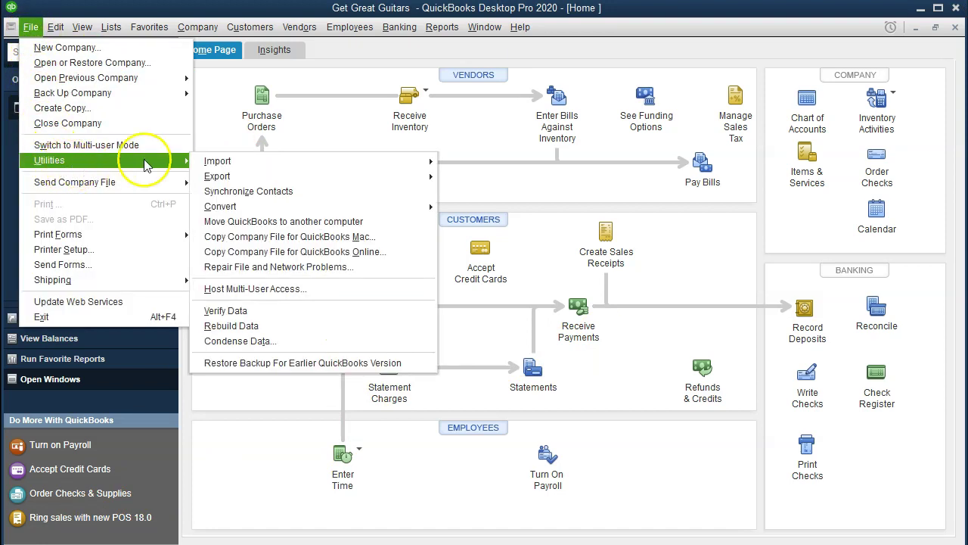
pyautogui.moveTo(220, 162)
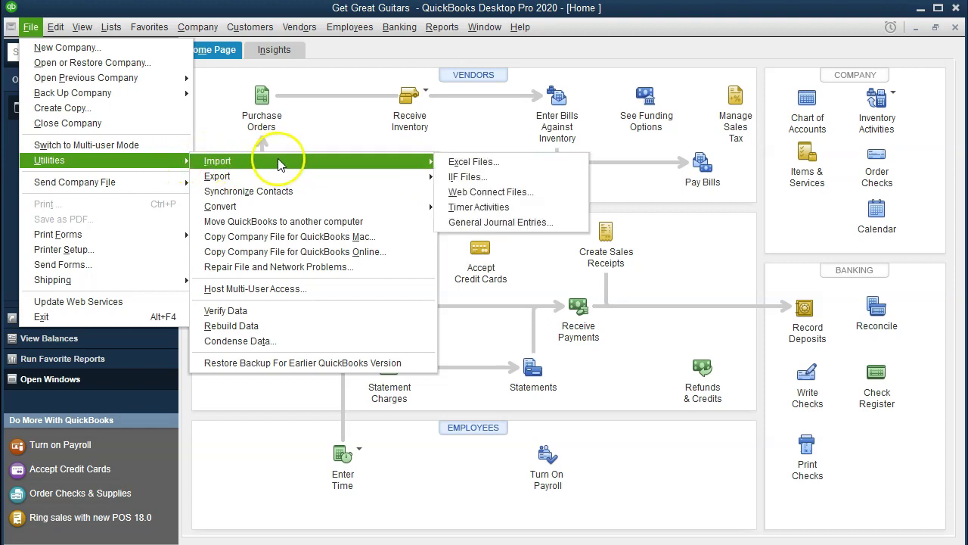
pyautogui.click(512, 164)
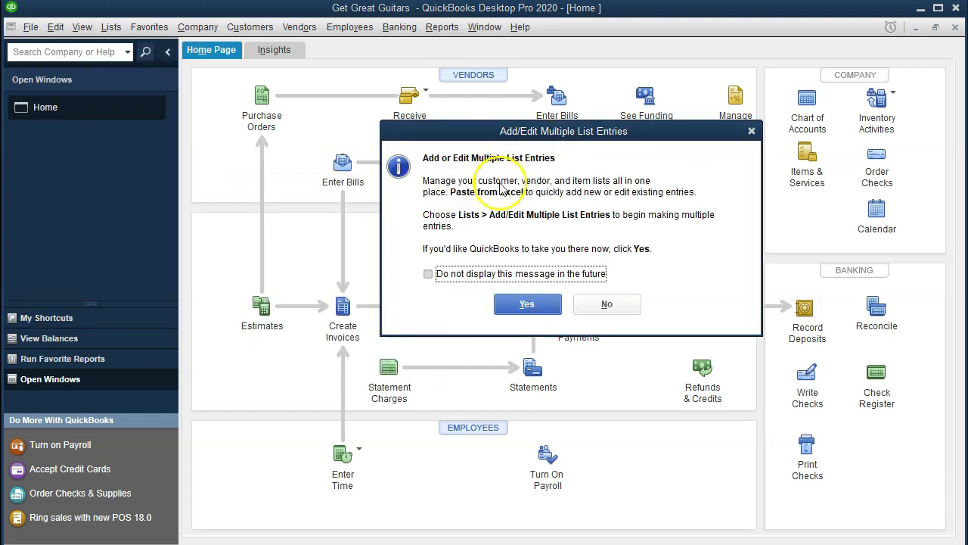
pyautogui.click(507, 304)
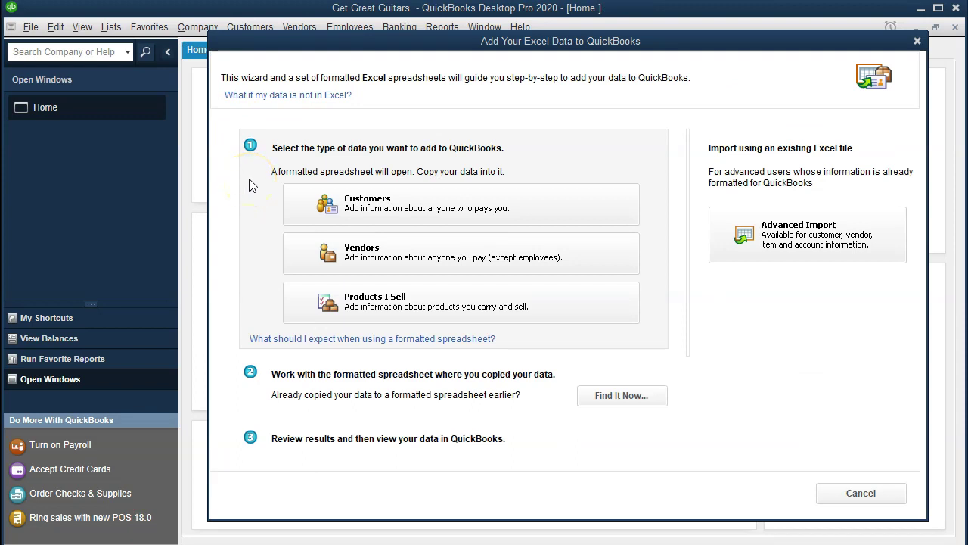
# Compare the Excel item sheet with the data types offered by the import wizard, and close the wizard without importing.
pyautogui.click(229, 184)
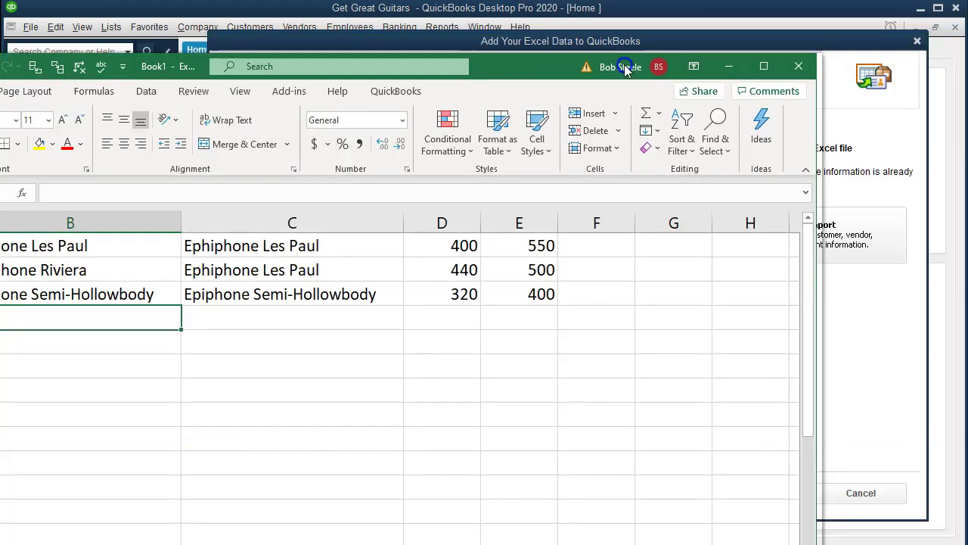
pyautogui.moveTo(627, 65); pyautogui.dragTo(627, 41)
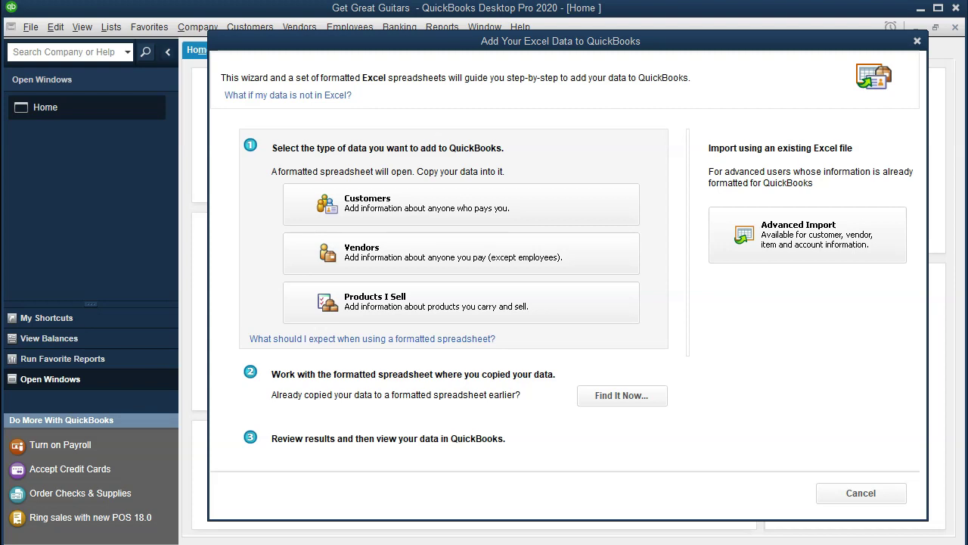
pyautogui.click(917, 42)
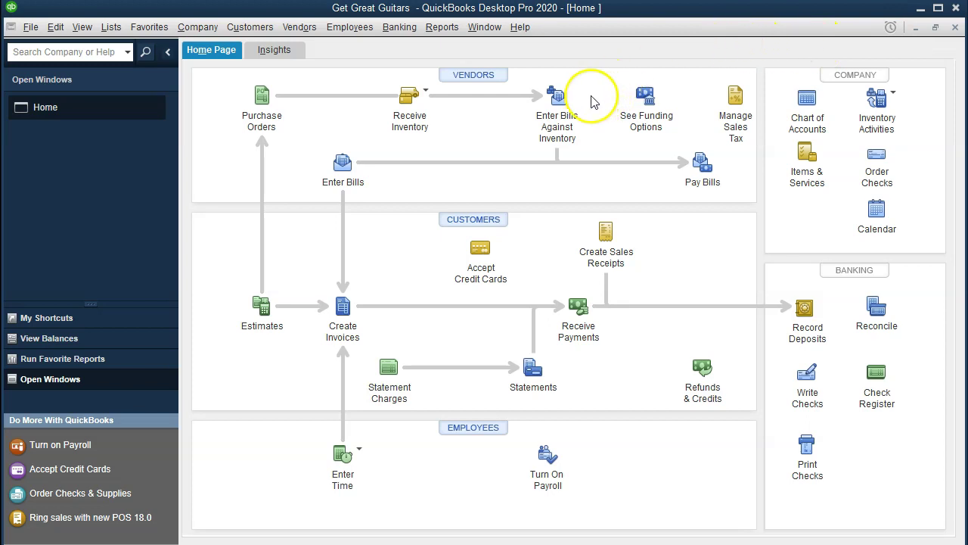
# View the options for adding new or multiple vendors in the Vendor Center, and close it.
pyautogui.click(494, 75)
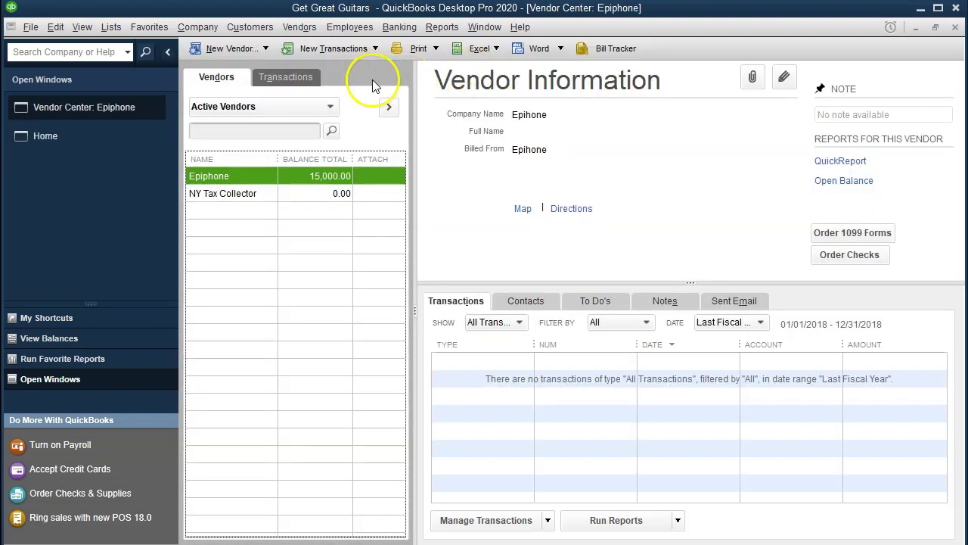
pyautogui.click(265, 48)
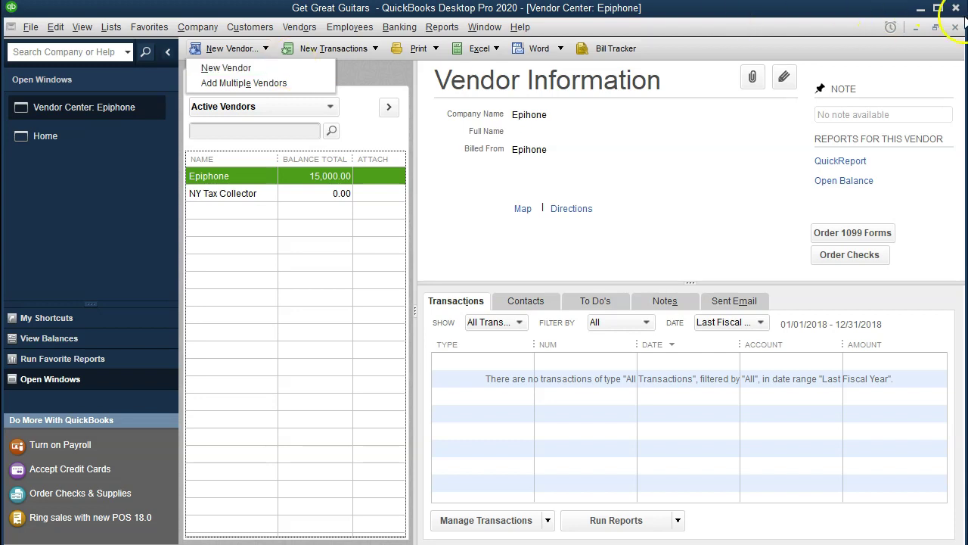
pyautogui.click(955, 26)
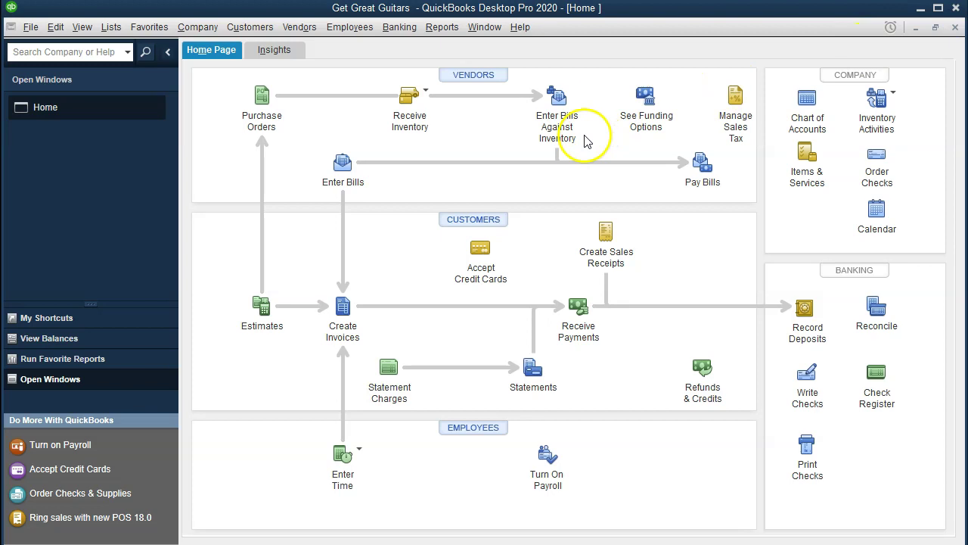
# View the options for adding new or multiple customers and jobs in the Customer Center, and close it.
pyautogui.click(488, 219)
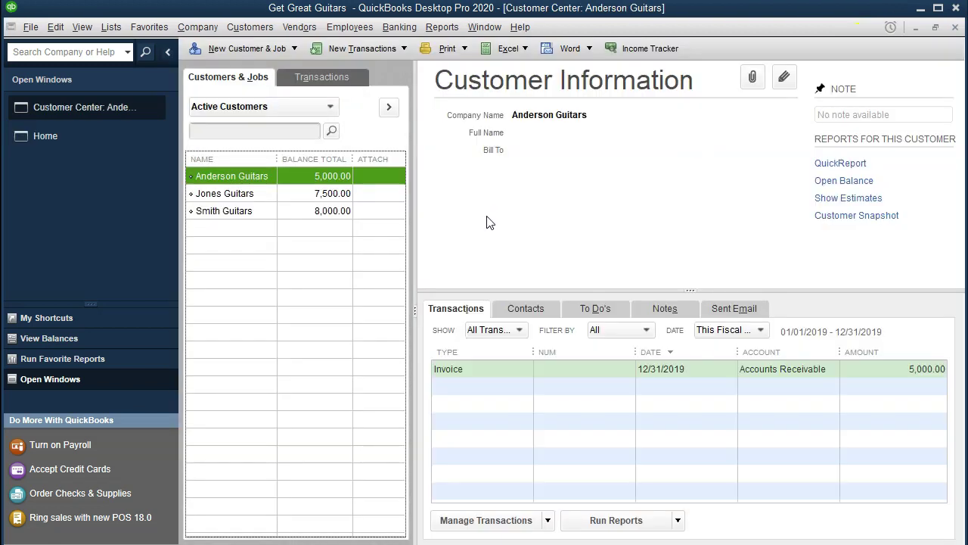
pyautogui.click(280, 48)
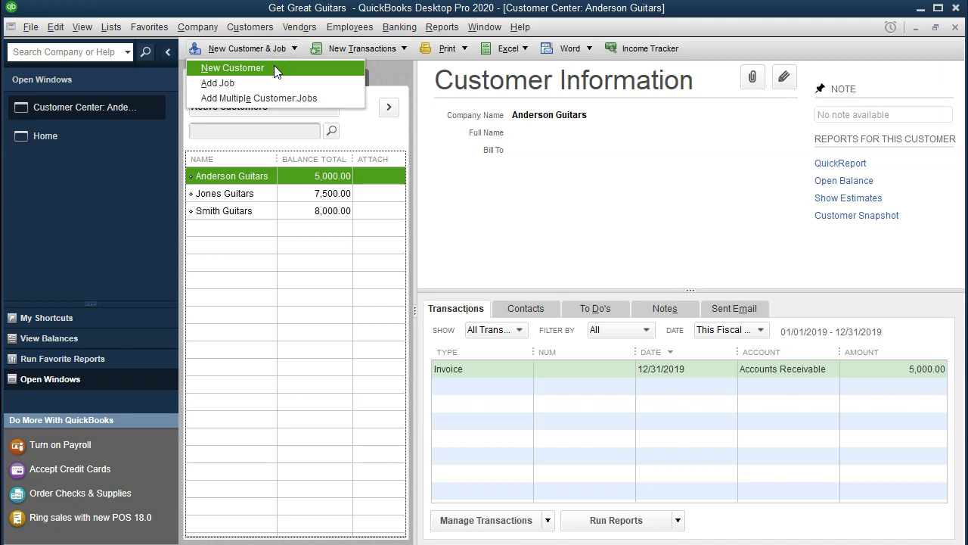
pyautogui.click(956, 28)
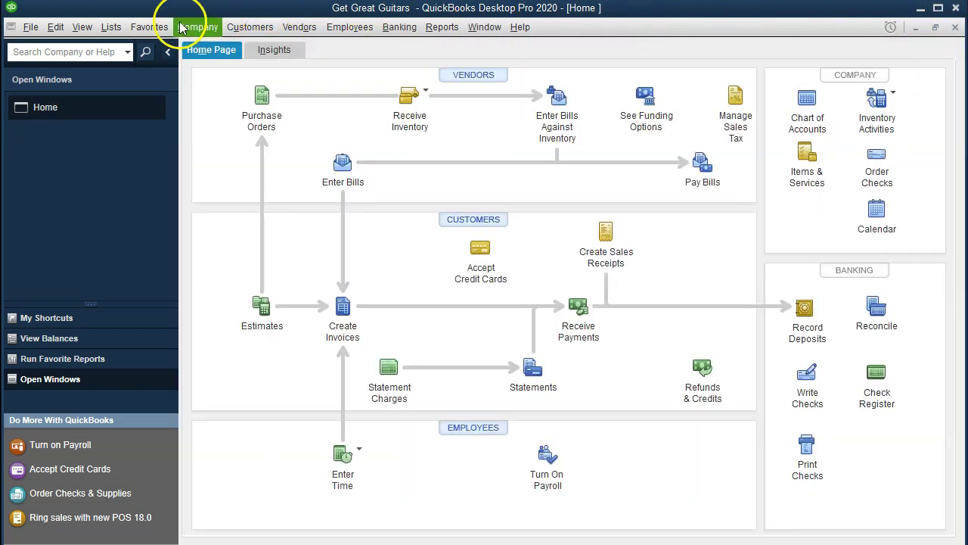
# Review the Item List and its commands for creating or editing single and multiple items, and close the list.
pyautogui.click(116, 28)
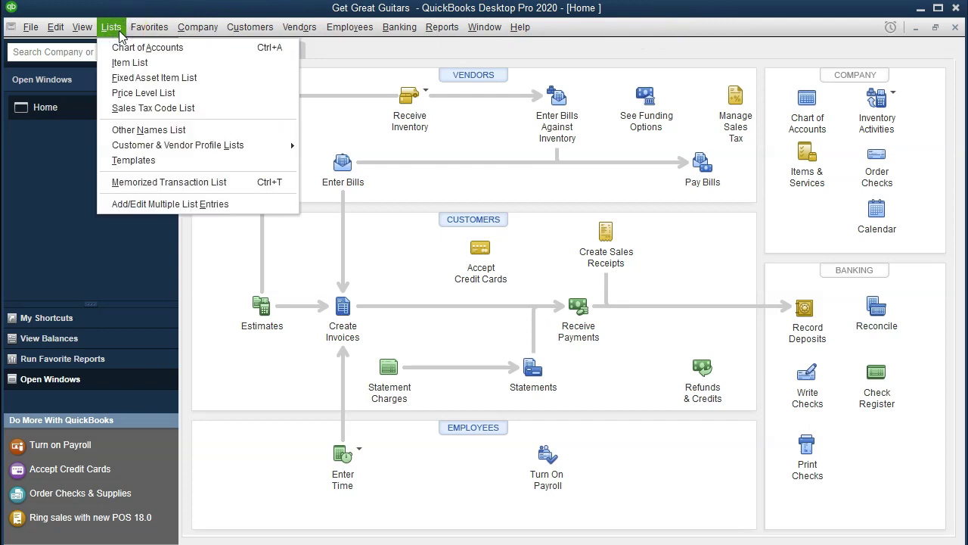
pyautogui.click(122, 61)
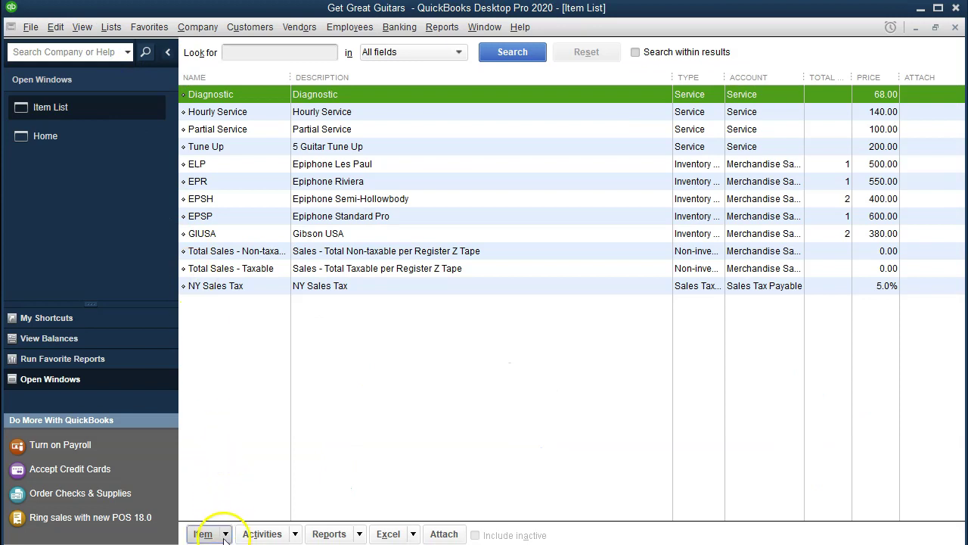
pyautogui.click(224, 535)
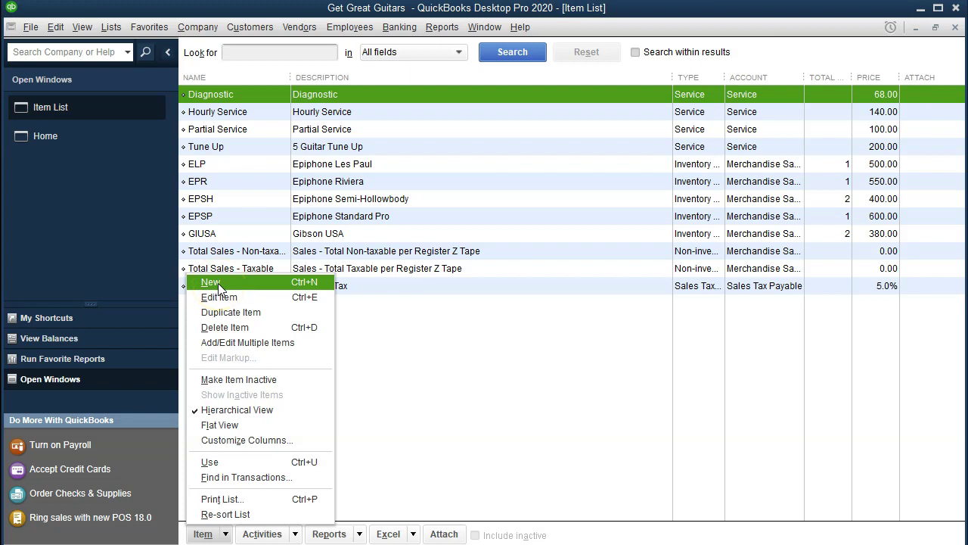
pyautogui.click(403, 362)
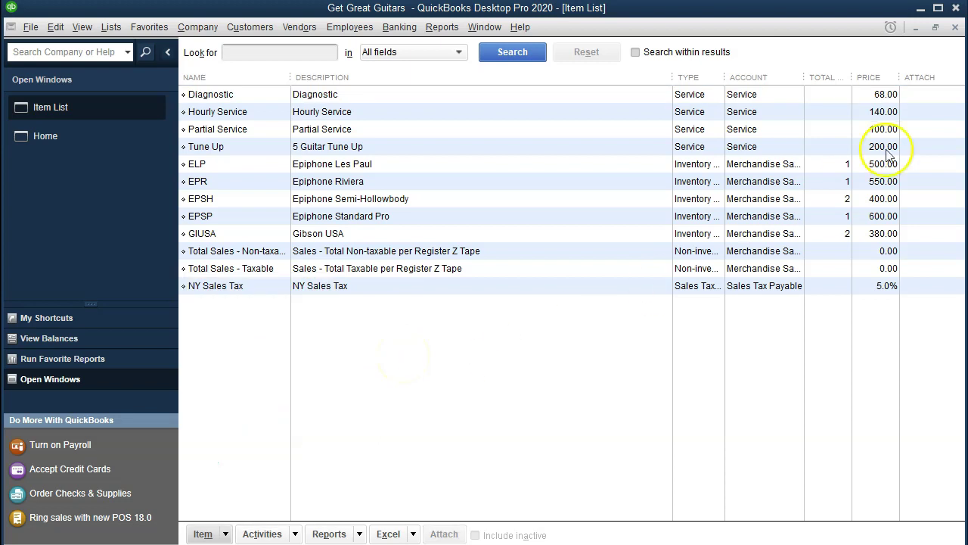
pyautogui.click(956, 27)
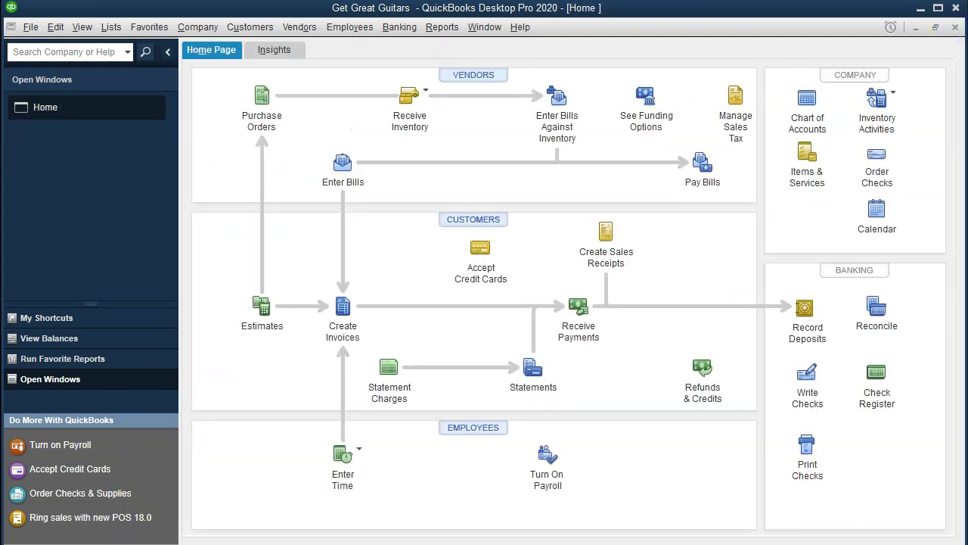
# Open Add/Edit Multiple List Entries and view the Vendors, Service Items and Inventory Parts lists in turn.
pyautogui.click(111, 27)
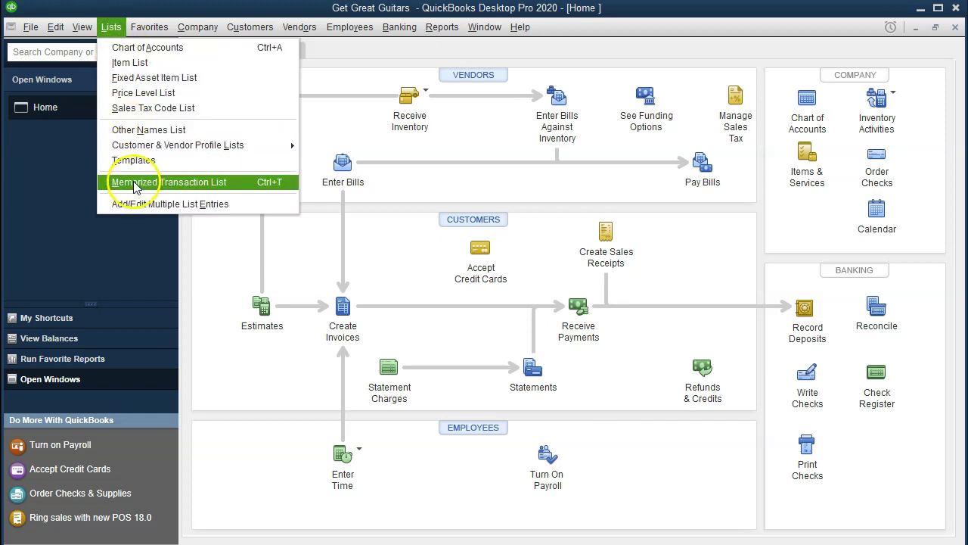
pyautogui.click(271, 204)
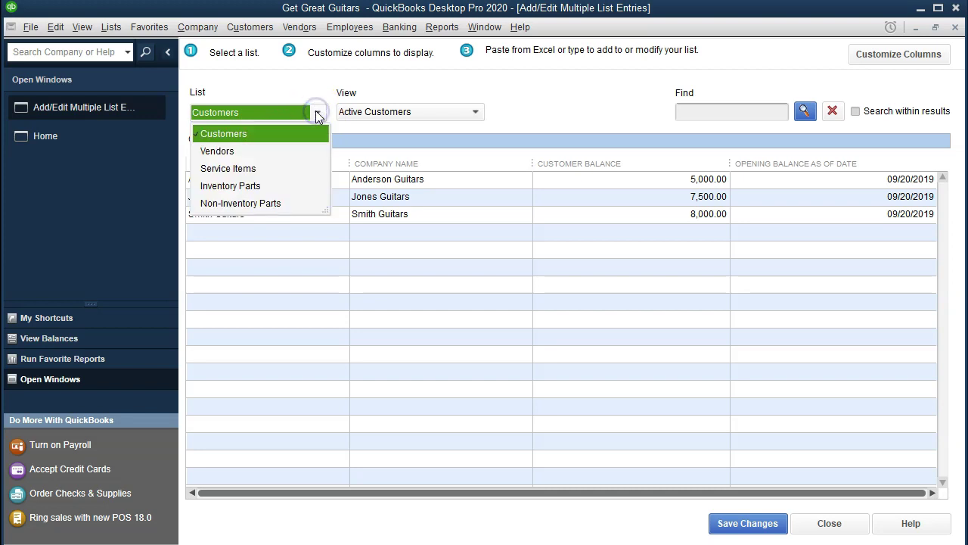
pyautogui.click(246, 151)
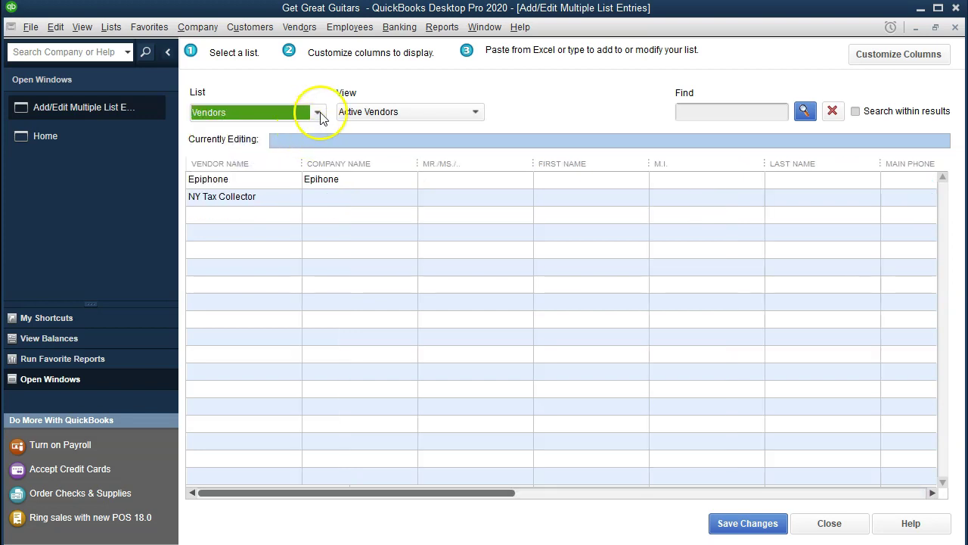
pyautogui.click(317, 112)
pyautogui.click(277, 167)
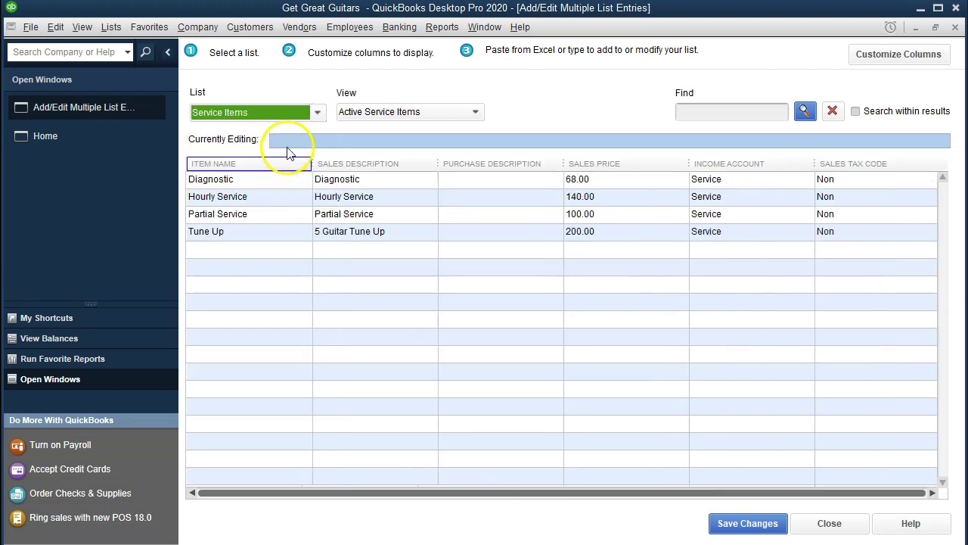
pyautogui.click(317, 112)
pyautogui.click(267, 188)
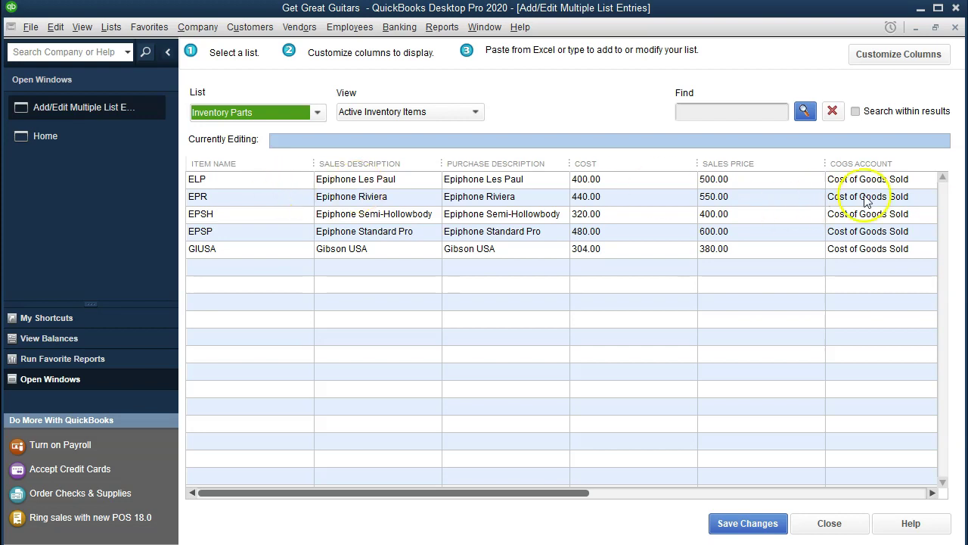
# Copy the ERP and EPSH item rows (A2:E3) from the Excel sheet, and return to the Inventory Parts list in QuickBooks.
pyautogui.hotkey('alt', 'Tab')
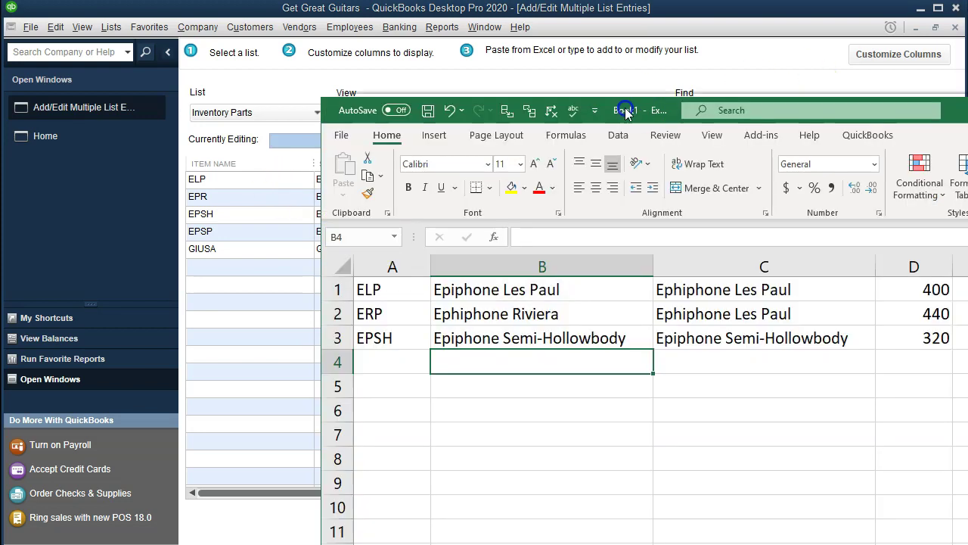
pyautogui.moveTo(649, 98); pyautogui.dragTo(465, 110)
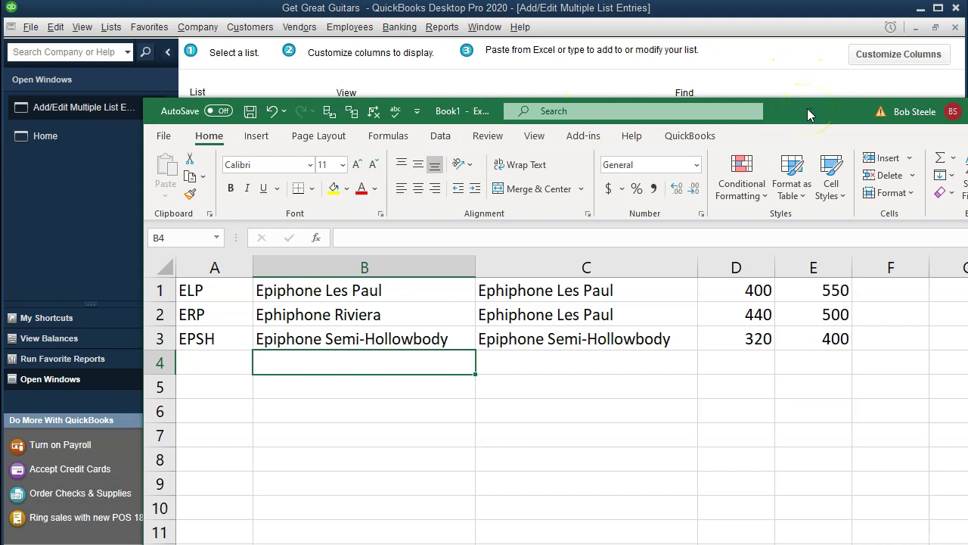
pyautogui.moveTo(219, 316); pyautogui.dragTo(798, 335)
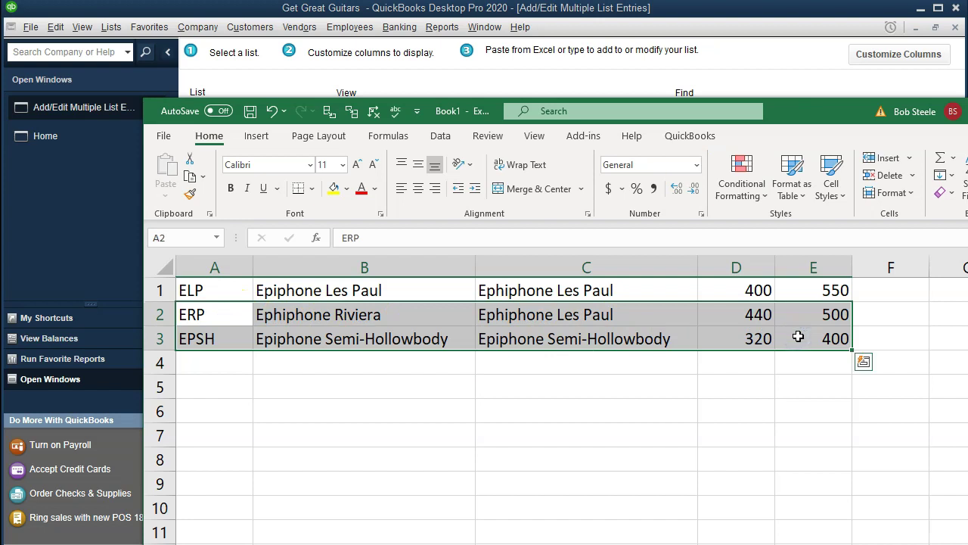
pyautogui.hotkey('ctrl', 'c')
pyautogui.moveTo(874, 115); pyautogui.dragTo(967, 117)
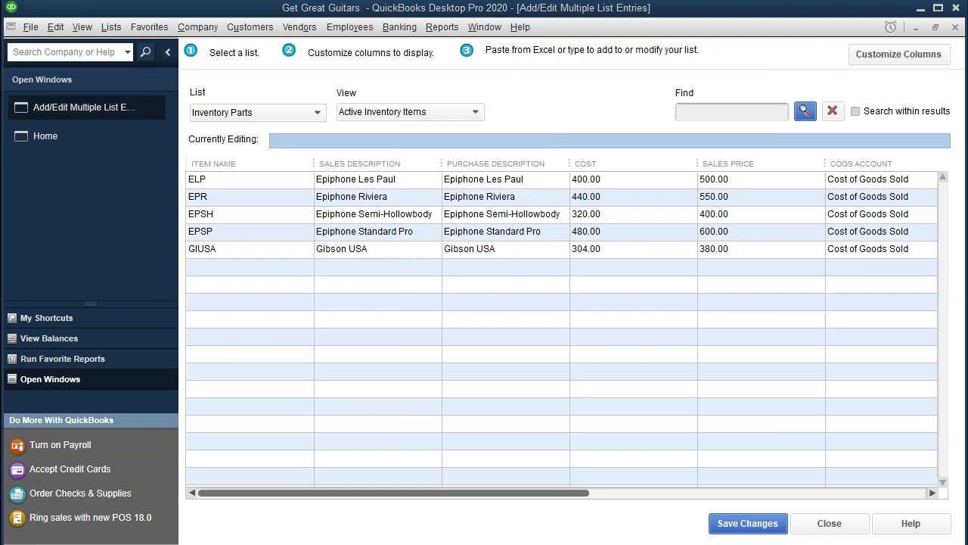
# Start a new entry in the first empty row below GIUSA, and close the multiple list entries window without adding an item.
pyautogui.click(270, 303)
pyautogui.click(241, 282)
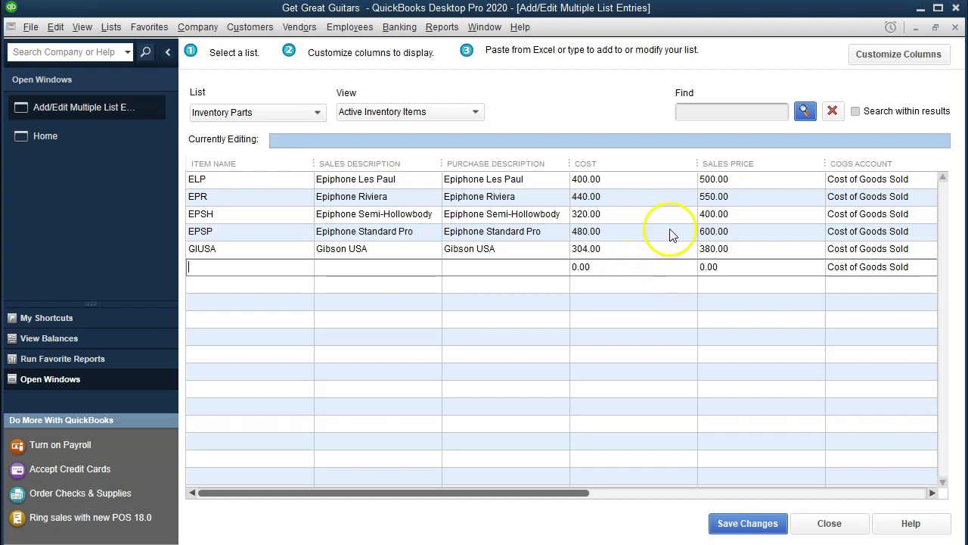
pyautogui.click(957, 28)
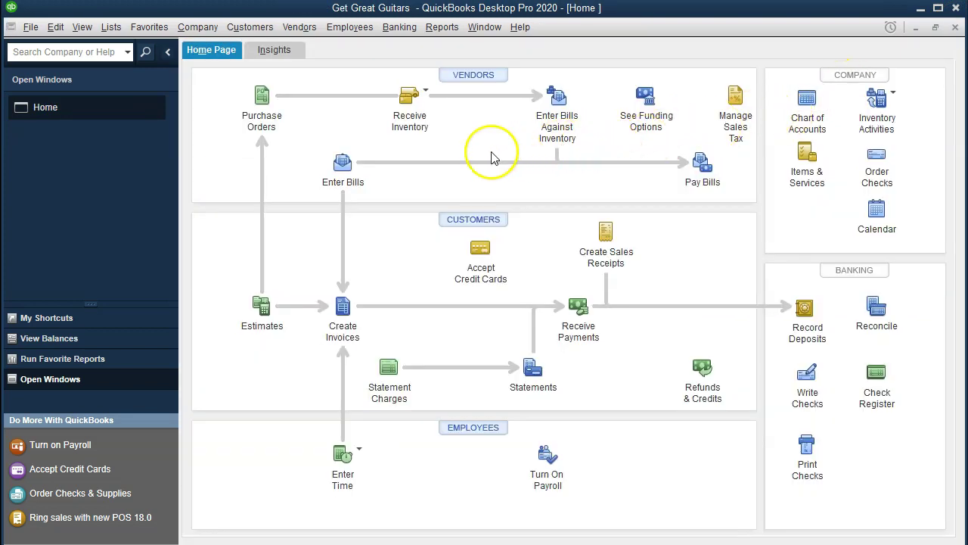
# Open the bulk vendor entry list from the Vendor Center, review the active vendors, and close the list and the center.
pyautogui.click(476, 76)
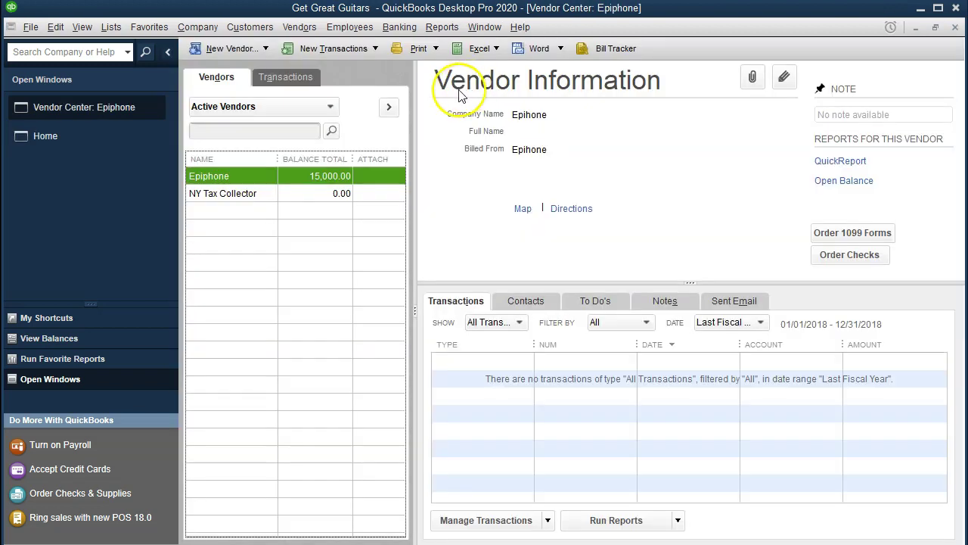
pyautogui.click(246, 48)
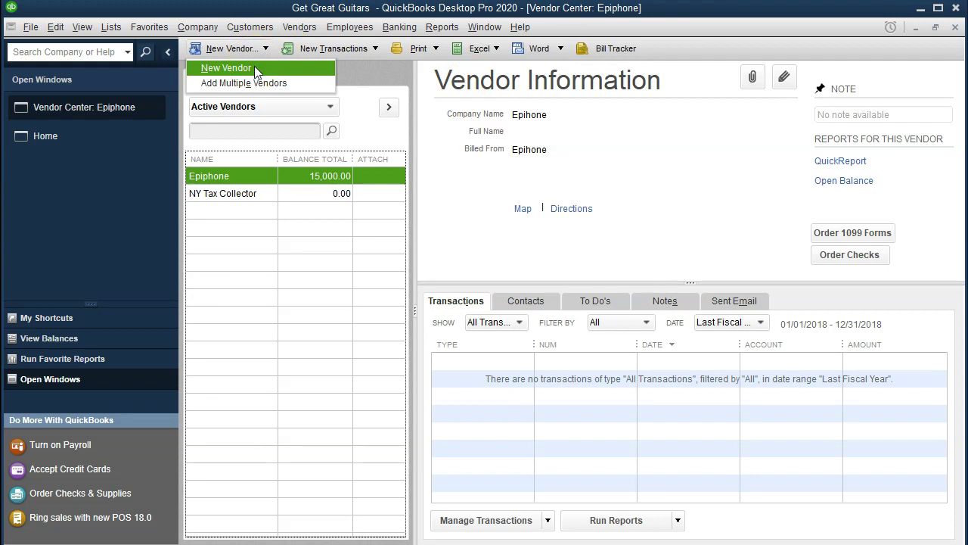
pyautogui.click(258, 86)
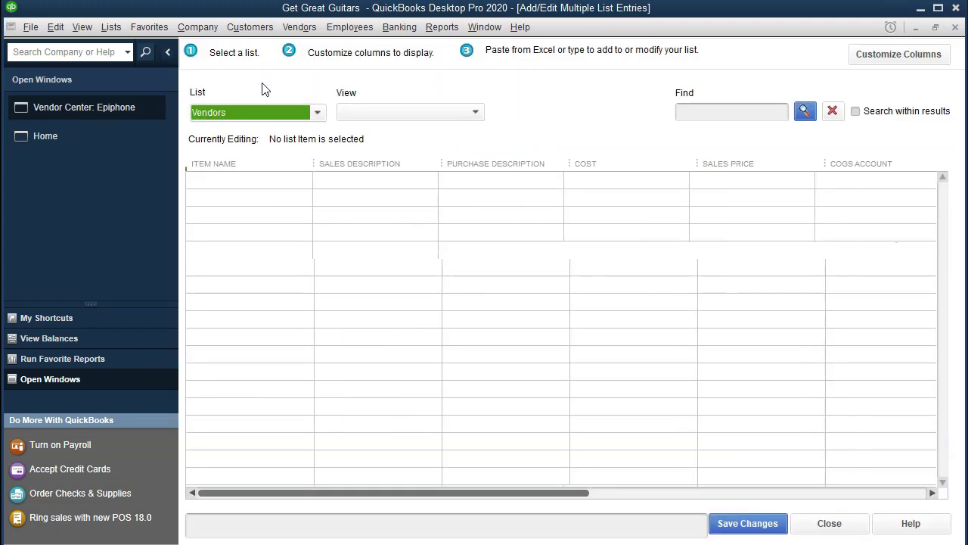
pyautogui.click(303, 181)
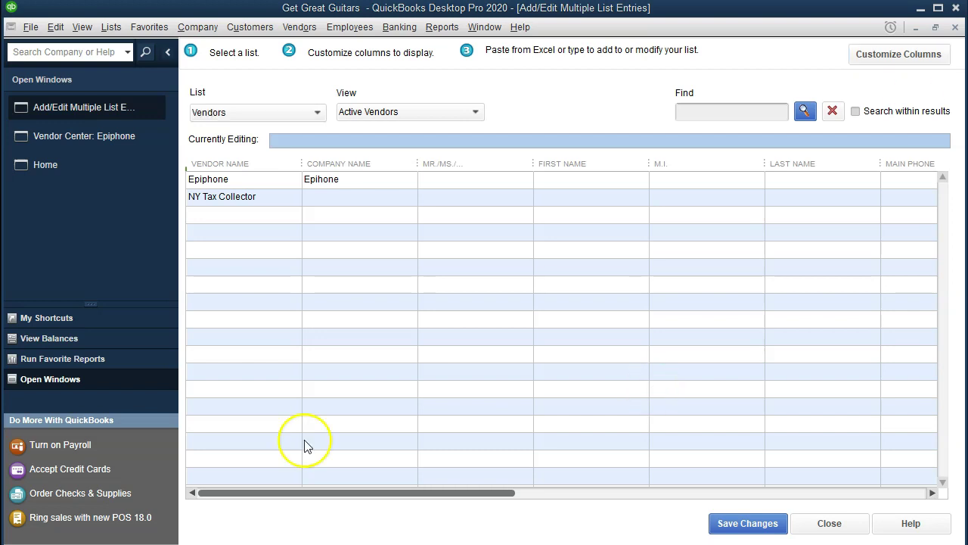
pyautogui.press('Escape')
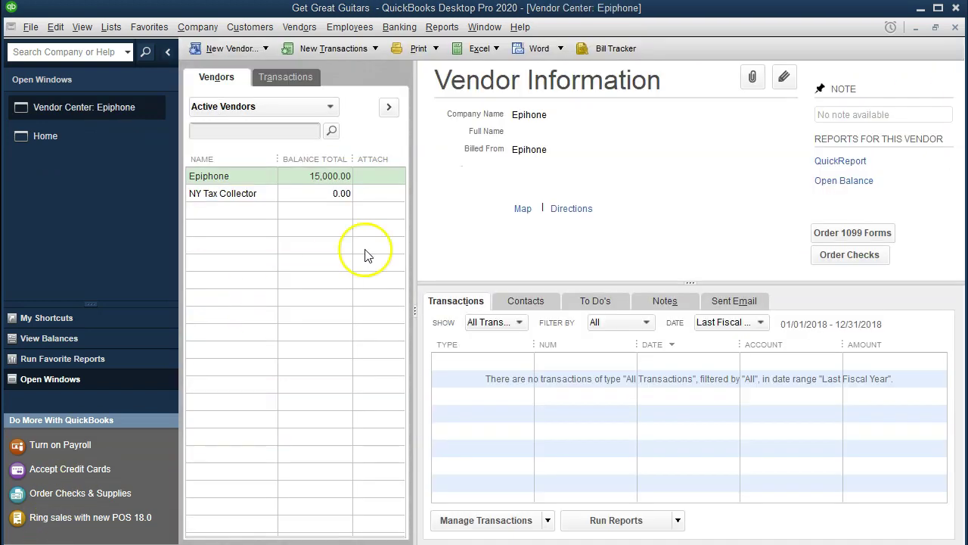
pyautogui.click(954, 28)
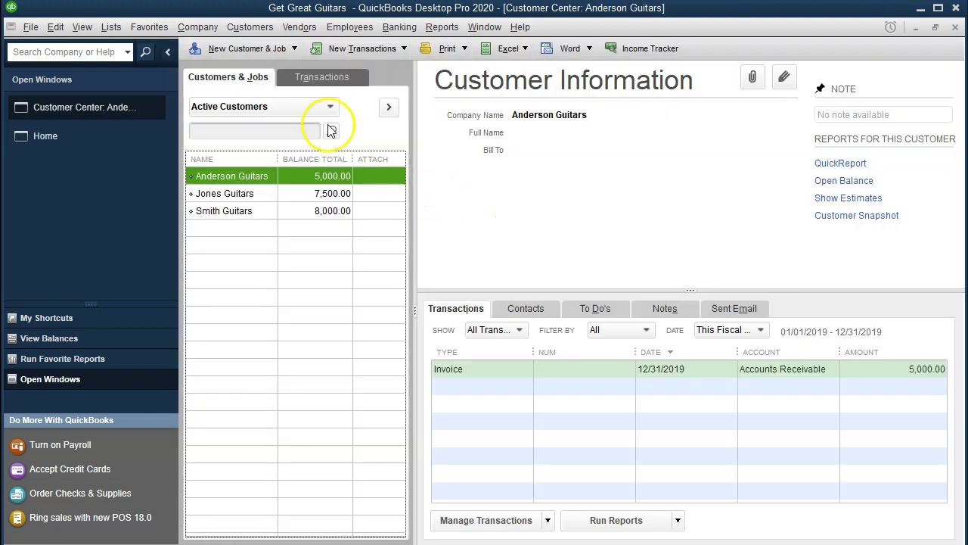
# Open the Add Multiple Customer:Jobs list from the Customer Center, review the active customers, and close both windows.
pyautogui.click(277, 48)
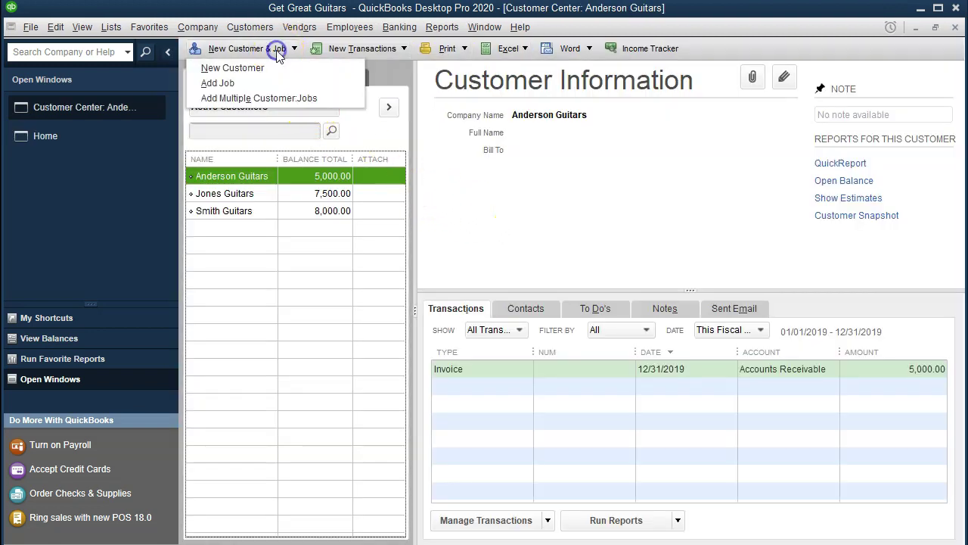
pyautogui.click(273, 98)
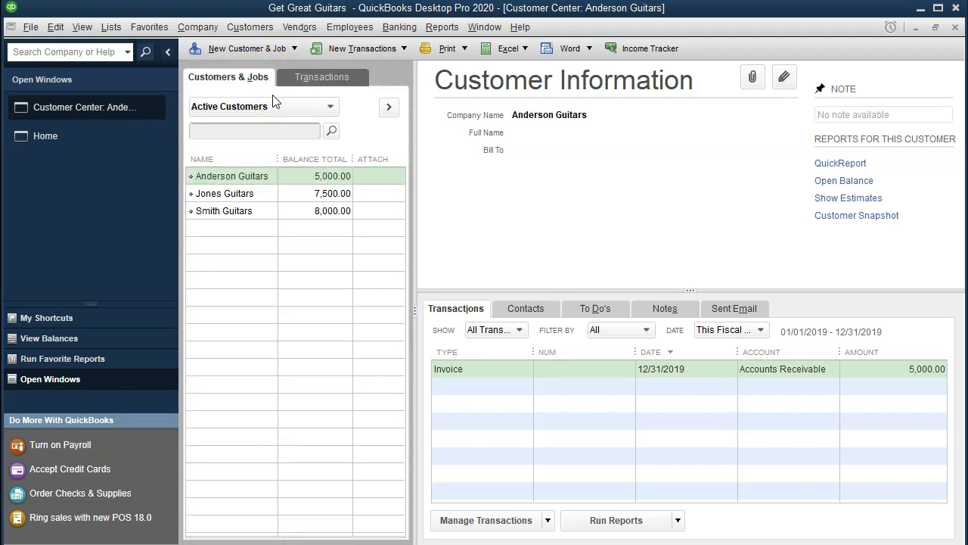
pyautogui.click(284, 146)
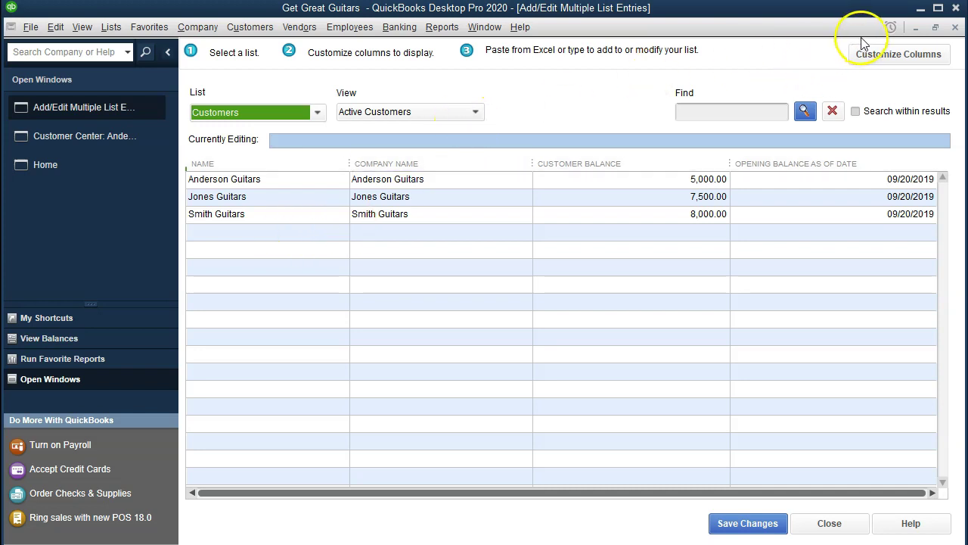
pyautogui.click(955, 31)
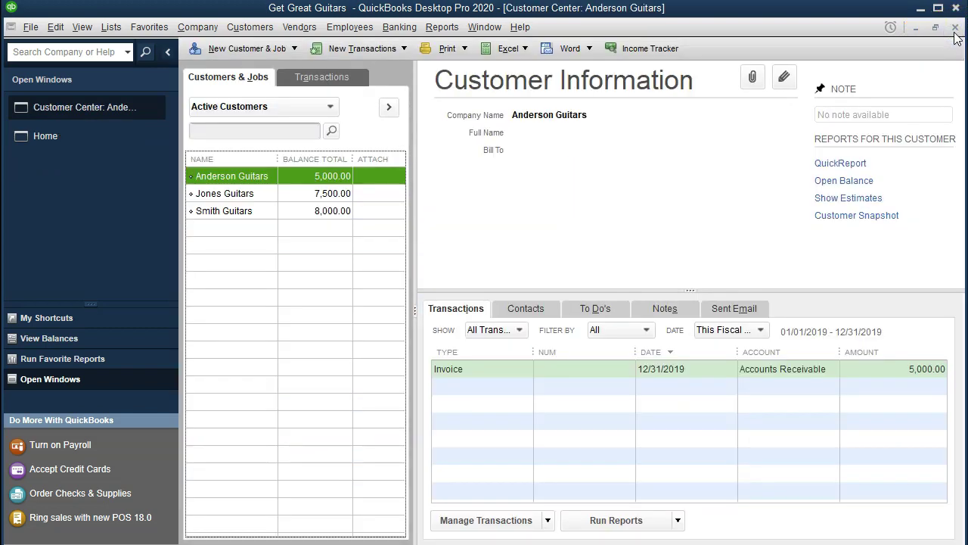
pyautogui.click(955, 27)
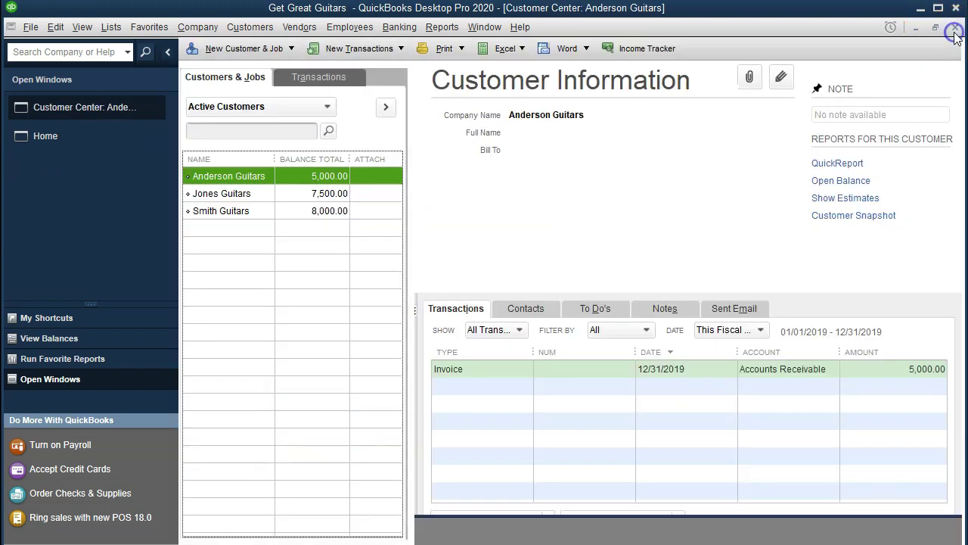
# Open the Item List, review its item commands, and open Add/Edit Multiple Items.
pyautogui.click(112, 30)
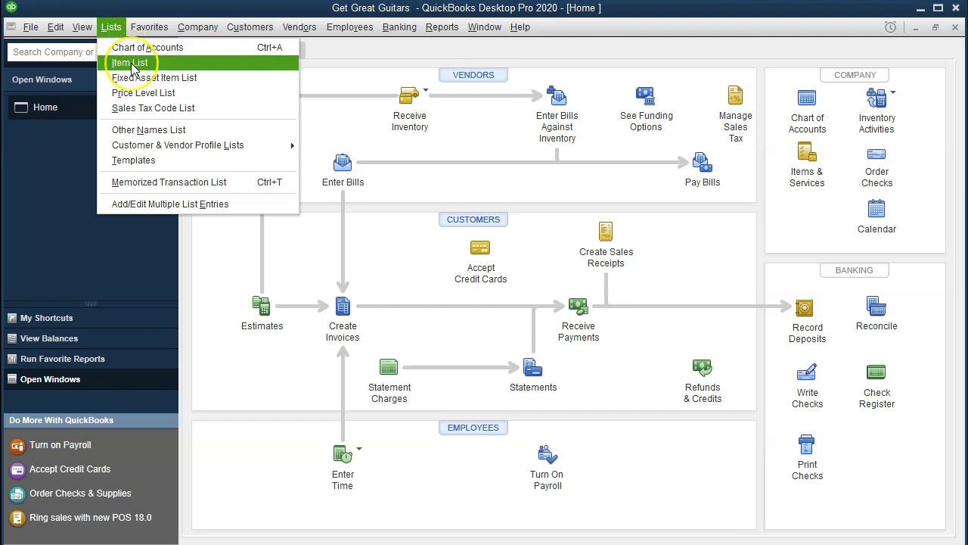
pyautogui.click(129, 62)
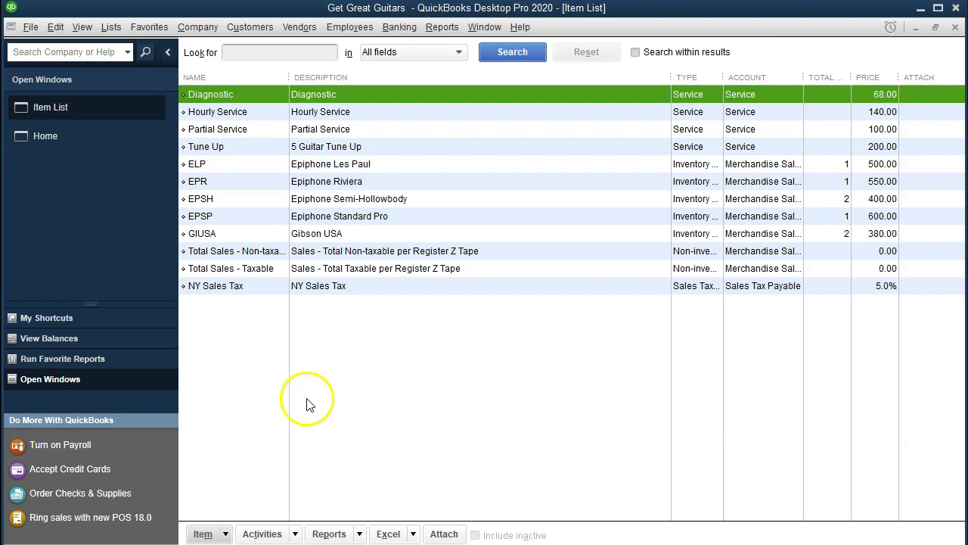
pyautogui.click(224, 534)
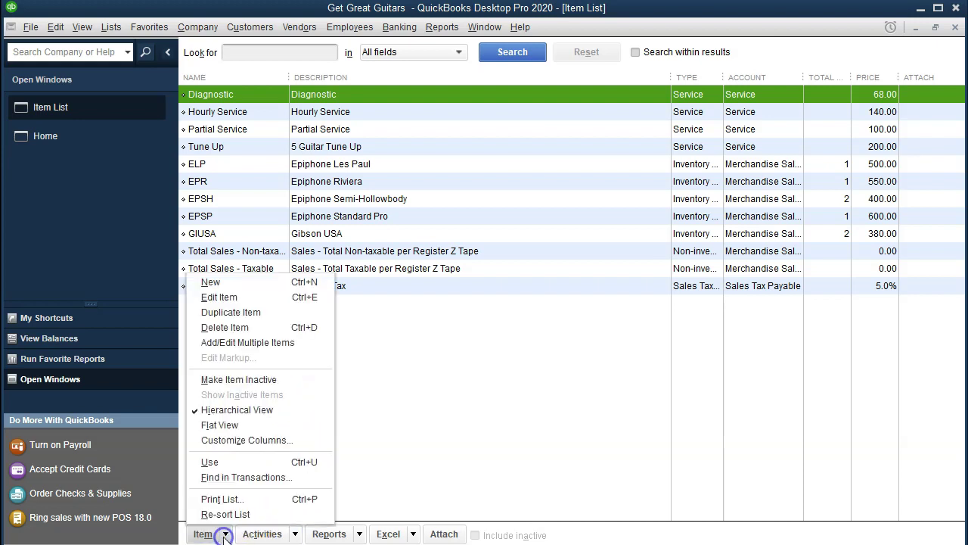
pyautogui.press('Up')
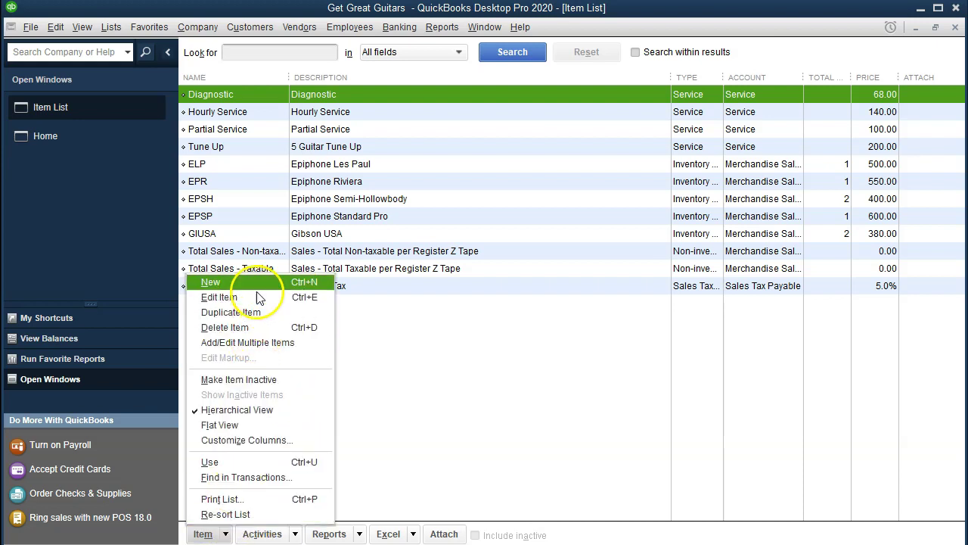
pyautogui.press('Up')
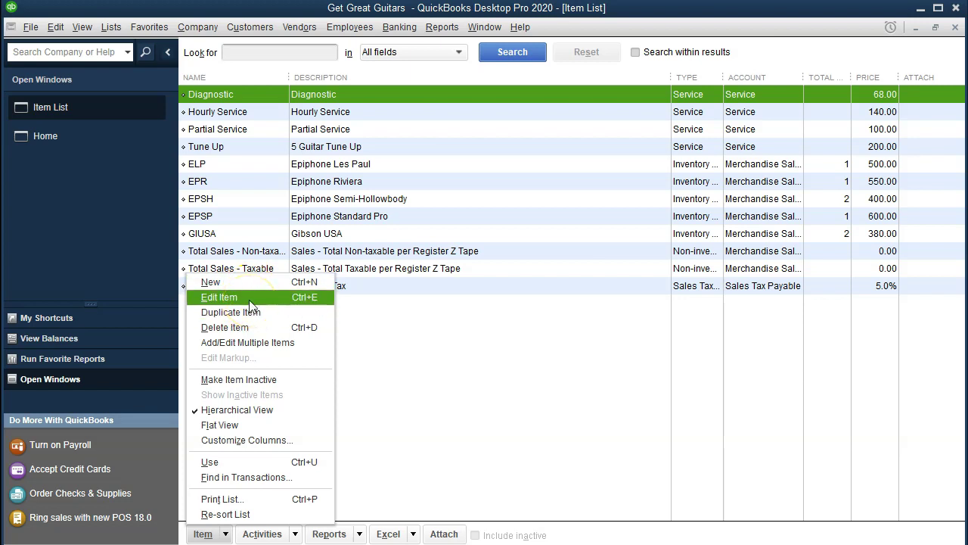
pyautogui.click(312, 345)
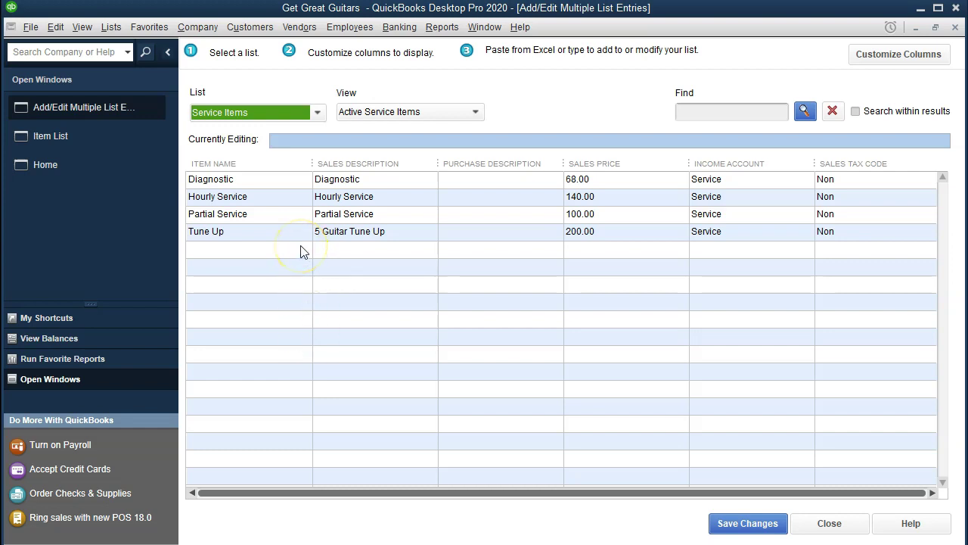
# View the Inventory Parts list among the multiple list entries, and close it along with the Item List.
pyautogui.click(314, 117)
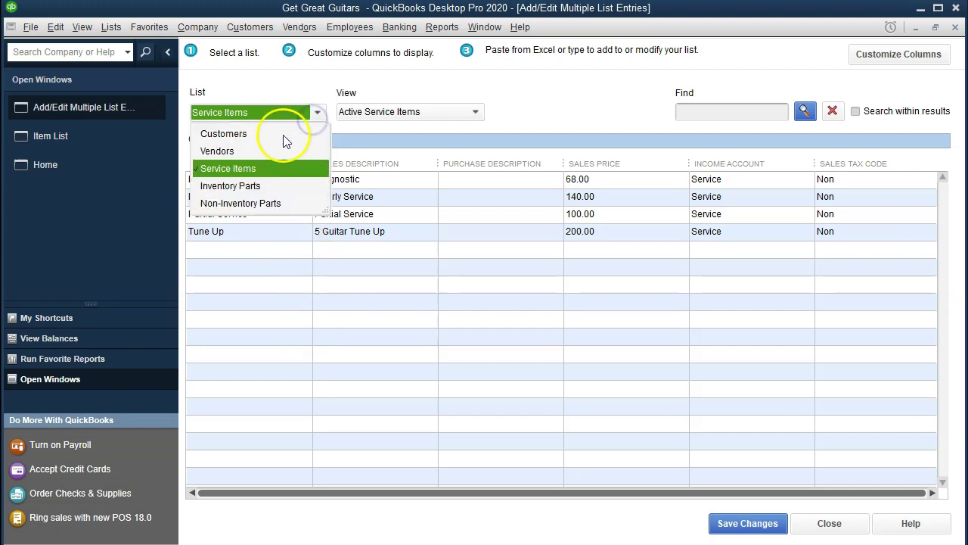
pyautogui.click(242, 185)
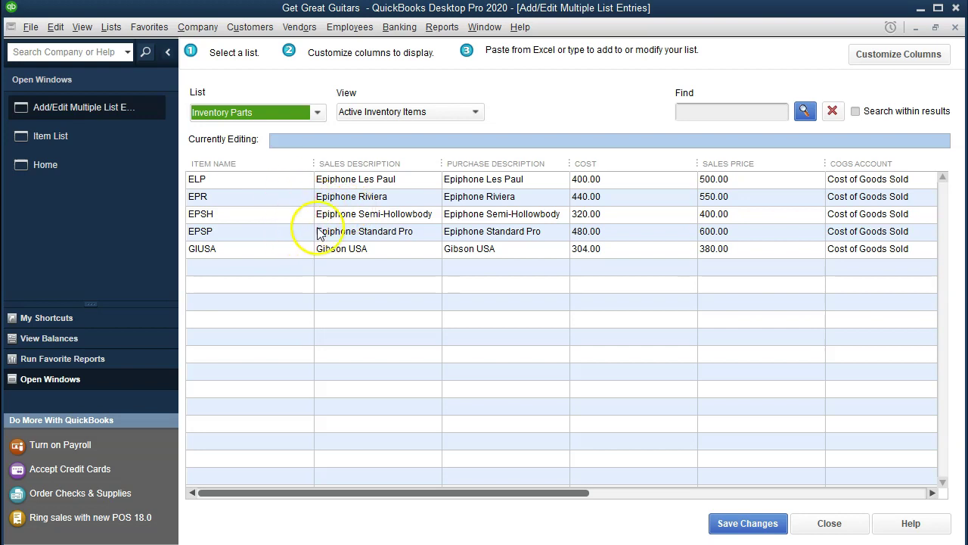
pyautogui.click(957, 29)
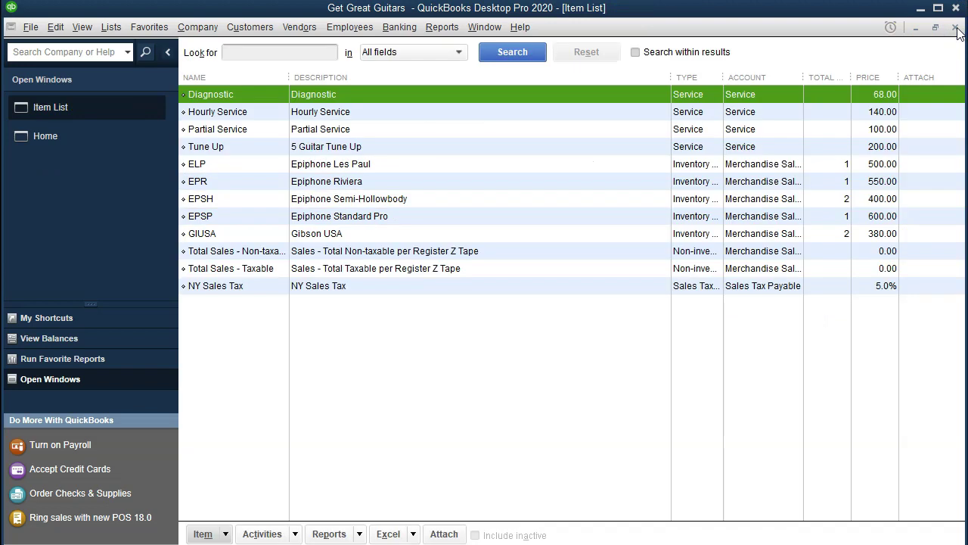
pyautogui.click(956, 29)
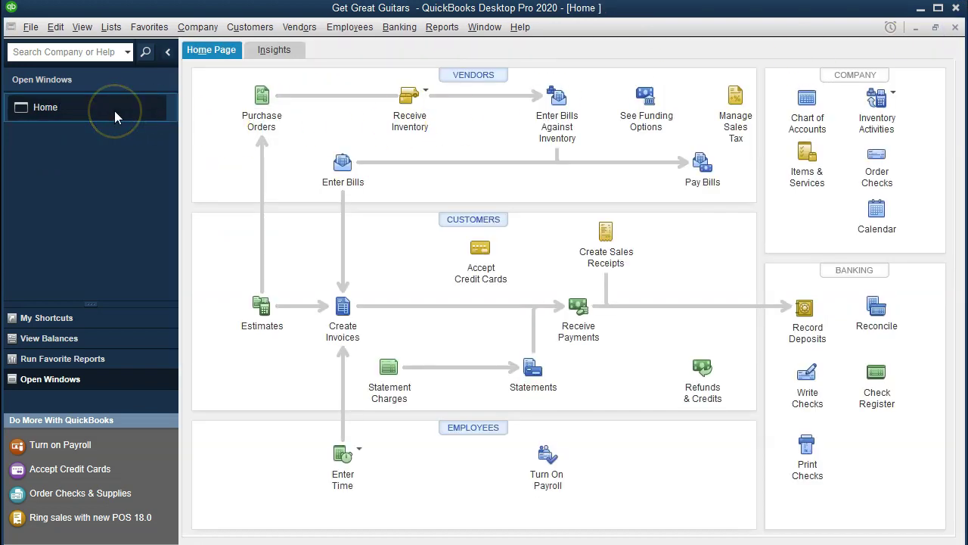
# Start a new invoice and choose the ELP inventory item on its first line.
pyautogui.click(338, 320)
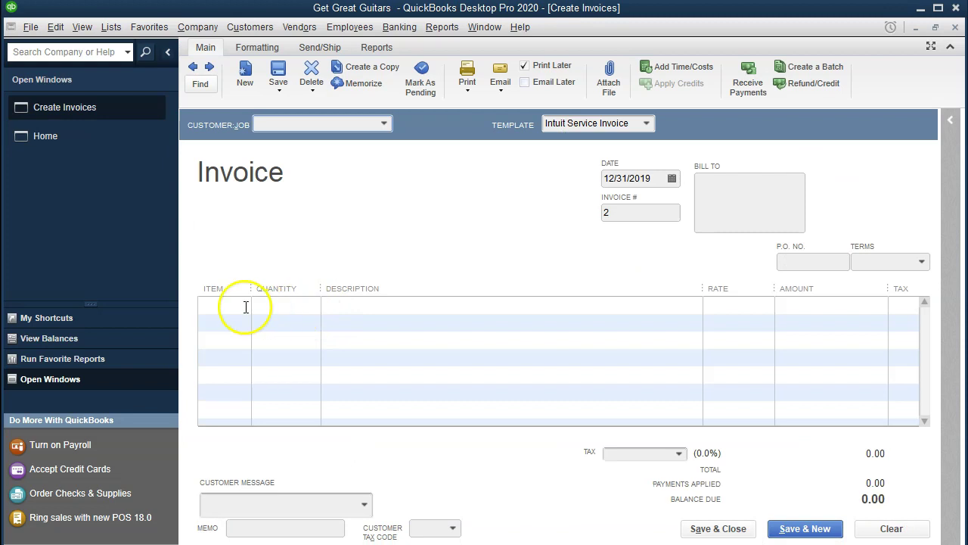
pyautogui.click(244, 308)
pyautogui.click(243, 306)
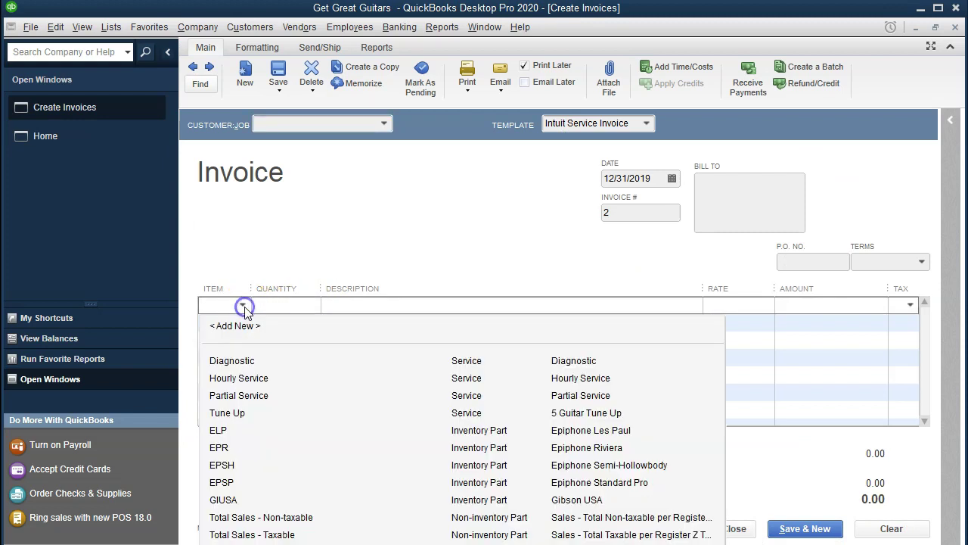
pyautogui.click(235, 431)
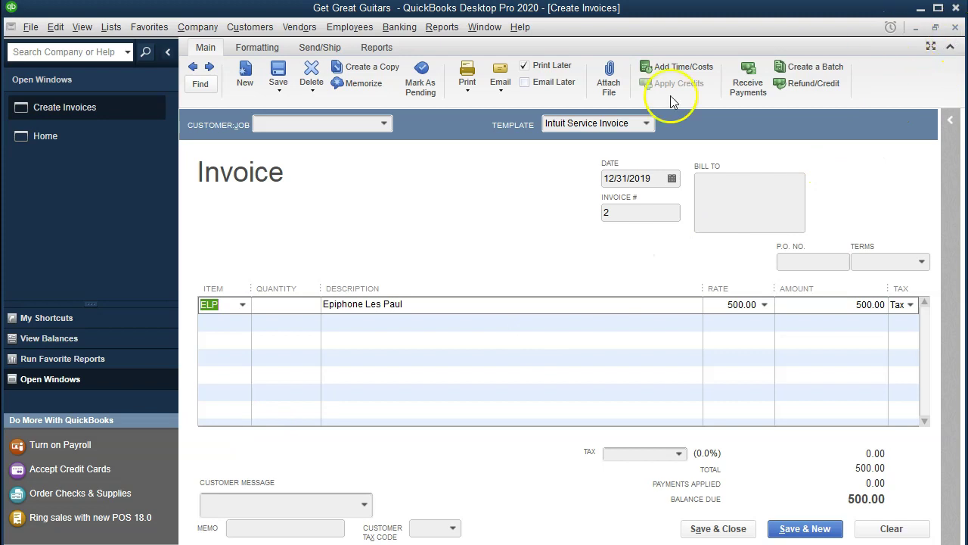
# Review the existing customers available for the invoice, and close it without recording the transaction.
pyautogui.click(384, 123)
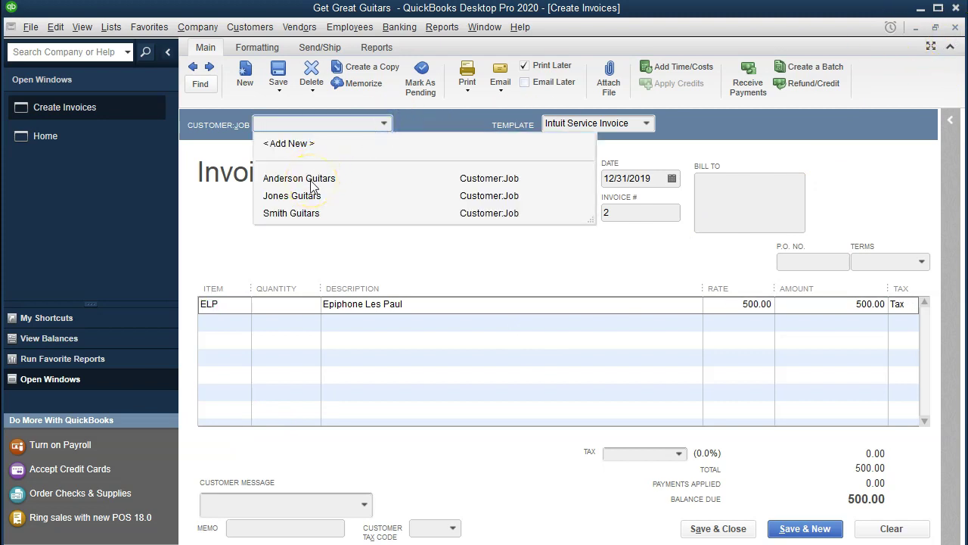
pyautogui.click(361, 265)
pyautogui.click(355, 191)
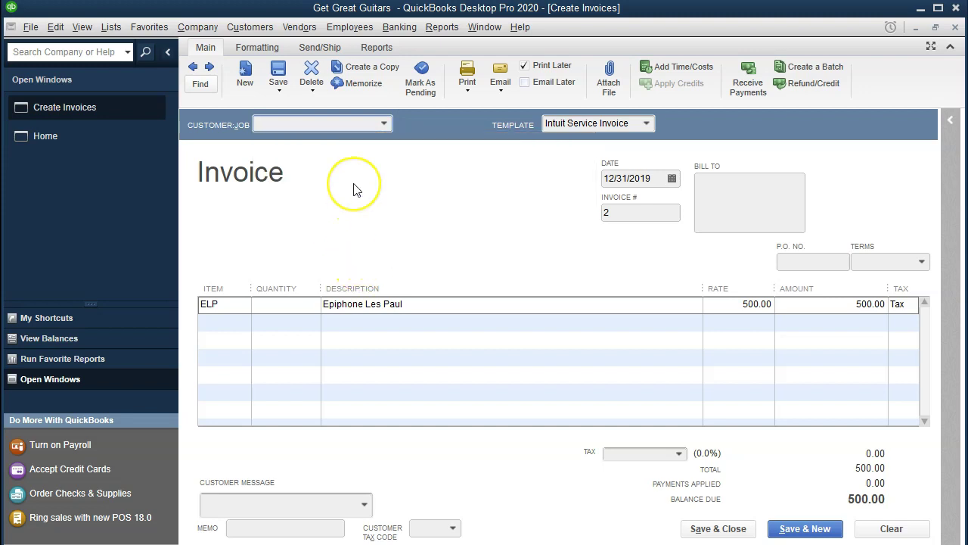
pyautogui.click(384, 123)
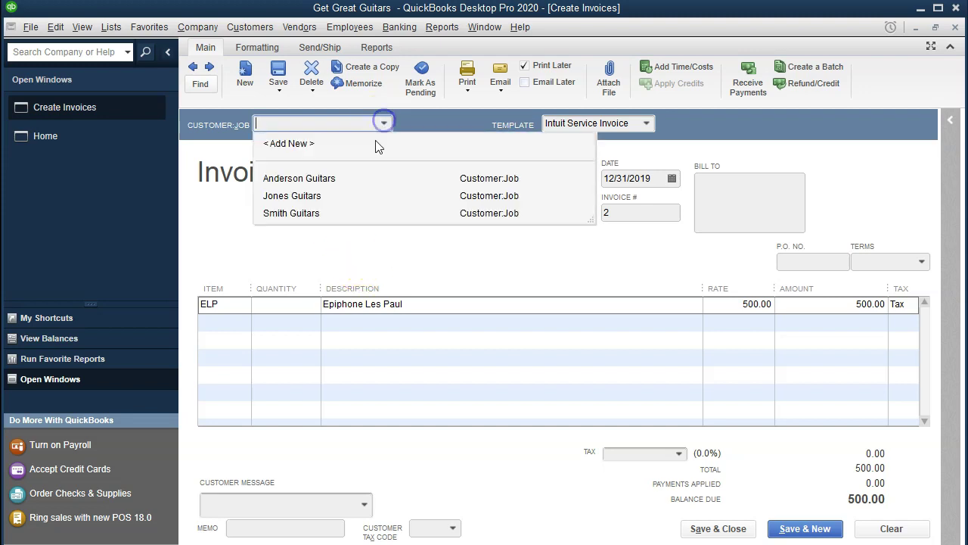
pyautogui.click(426, 273)
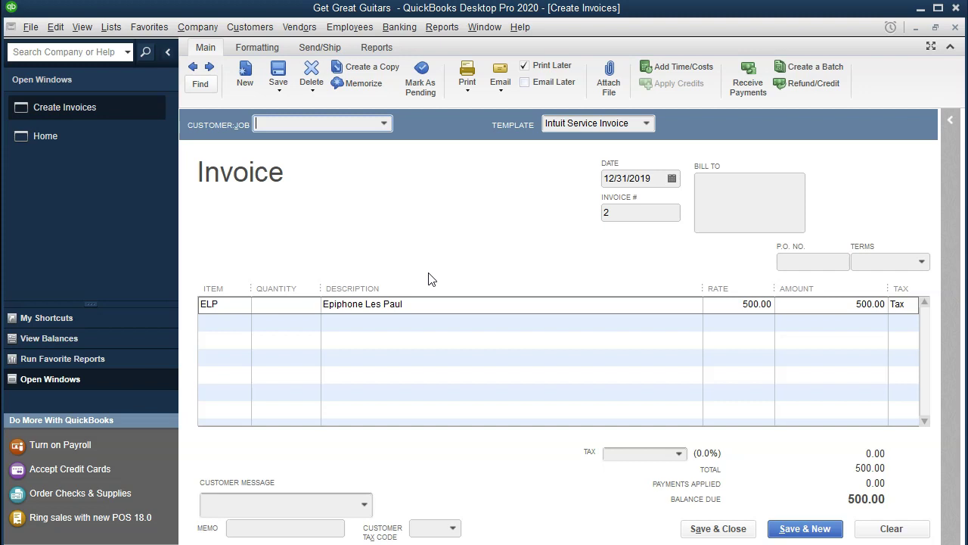
pyautogui.click(954, 28)
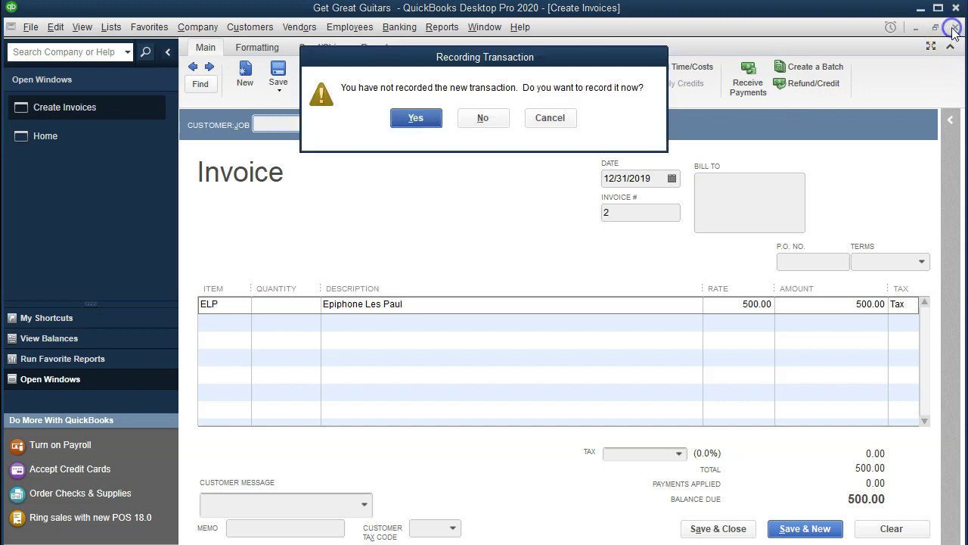
pyautogui.click(503, 129)
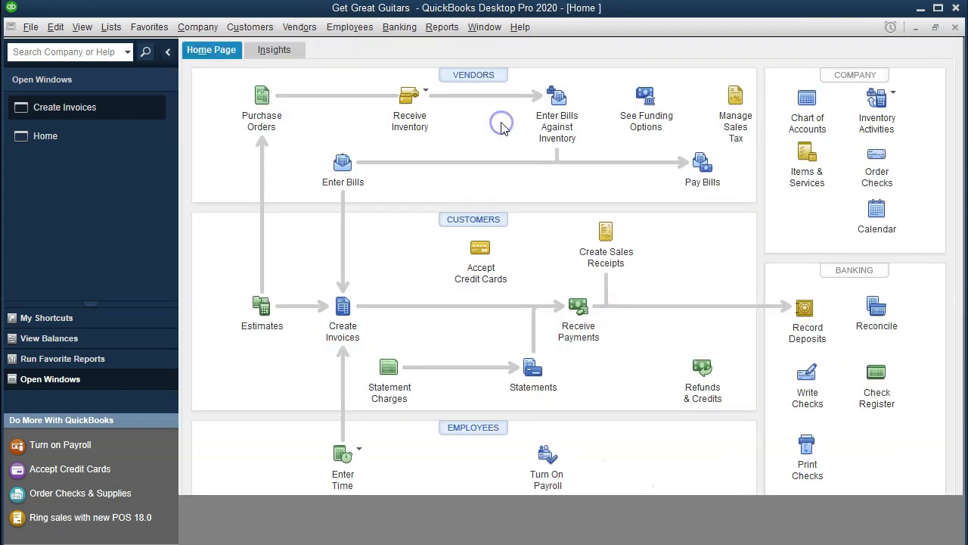
# Open a new bill, review the vendors available for it, and close the bill without entering anything.
pyautogui.click(348, 170)
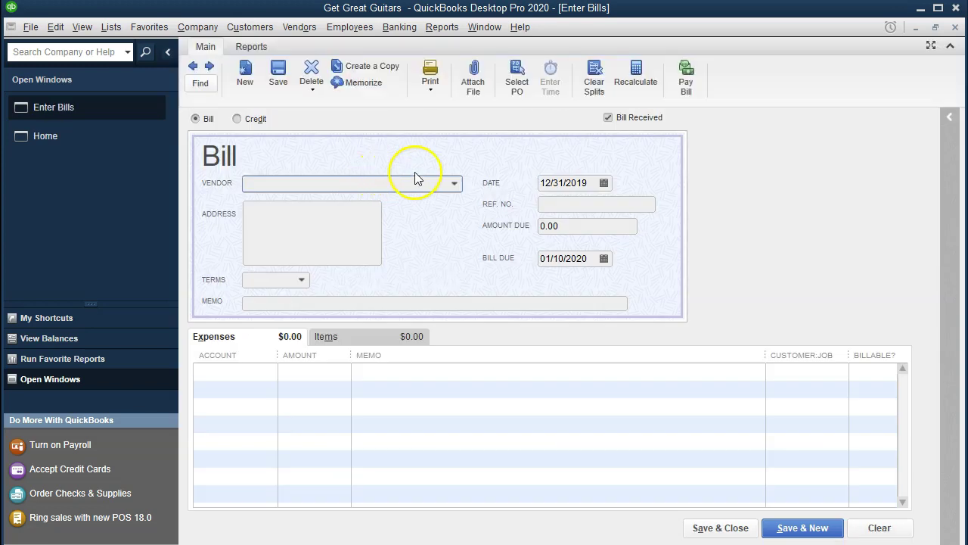
pyautogui.click(452, 184)
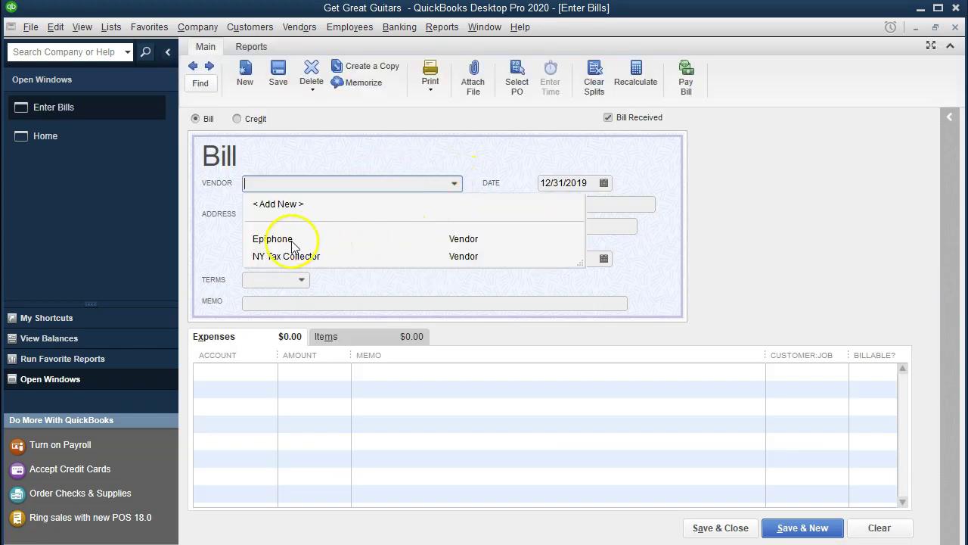
pyautogui.click(772, 196)
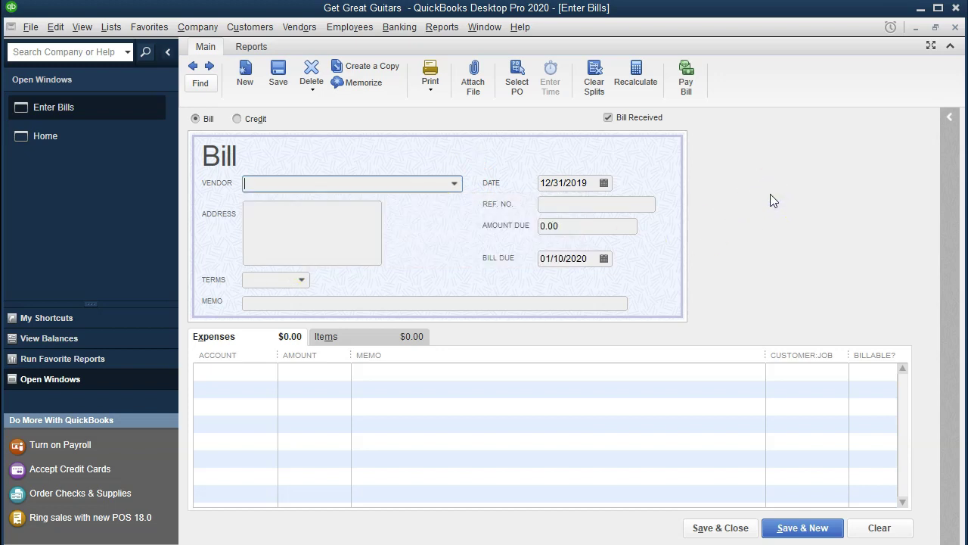
pyautogui.click(955, 28)
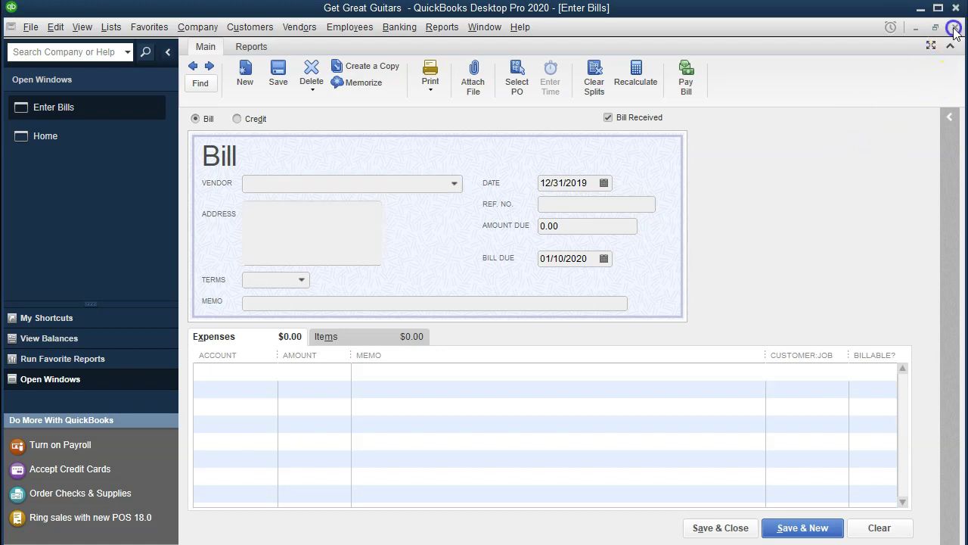